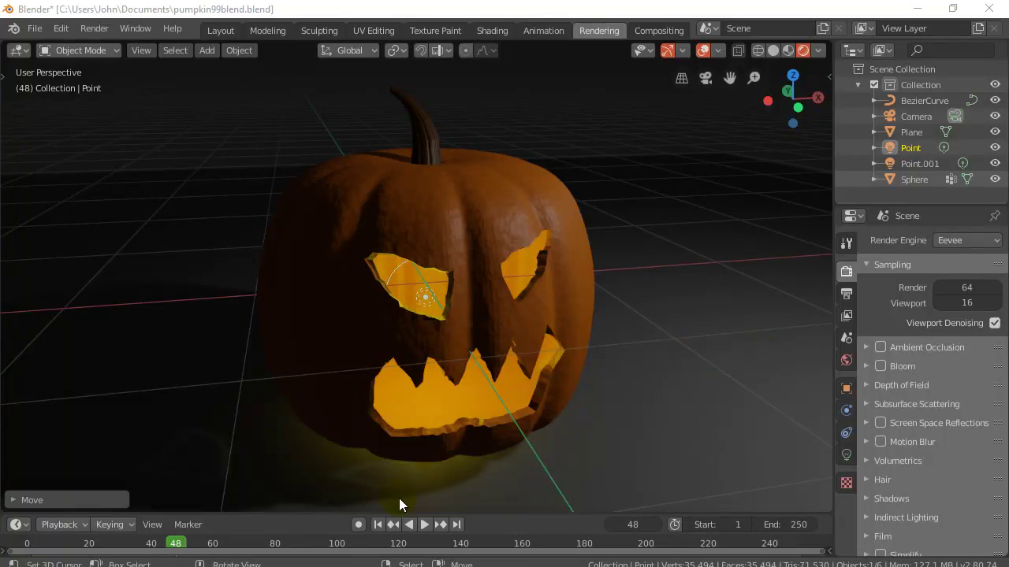
Play back the jack-o'-lantern animation briefly.
{"action": "left_click", "coordinate": [423, 524]}
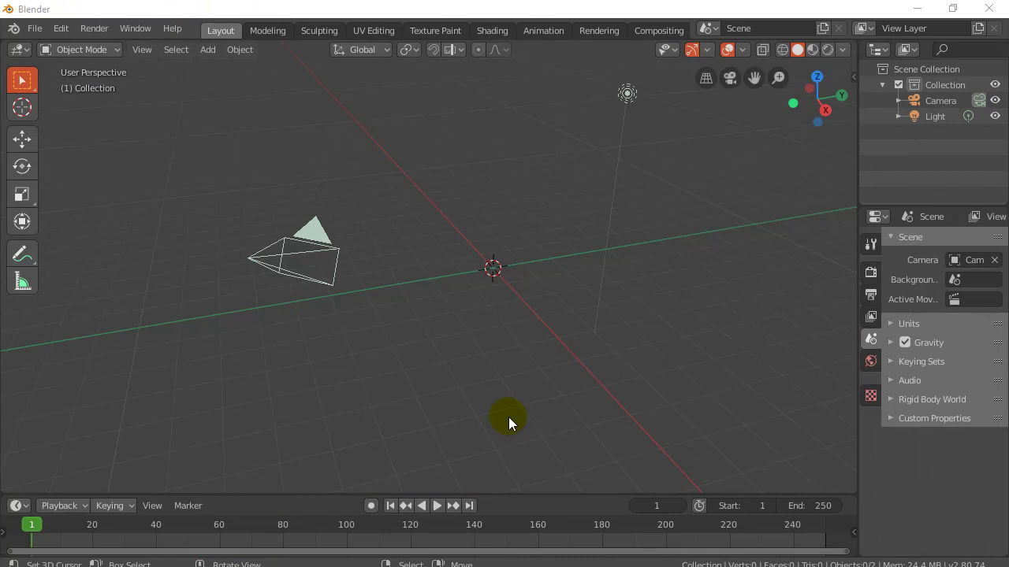
Add a UV sphere mesh at the scene origin.
{"action": "left_click", "coordinate": [205, 50]}
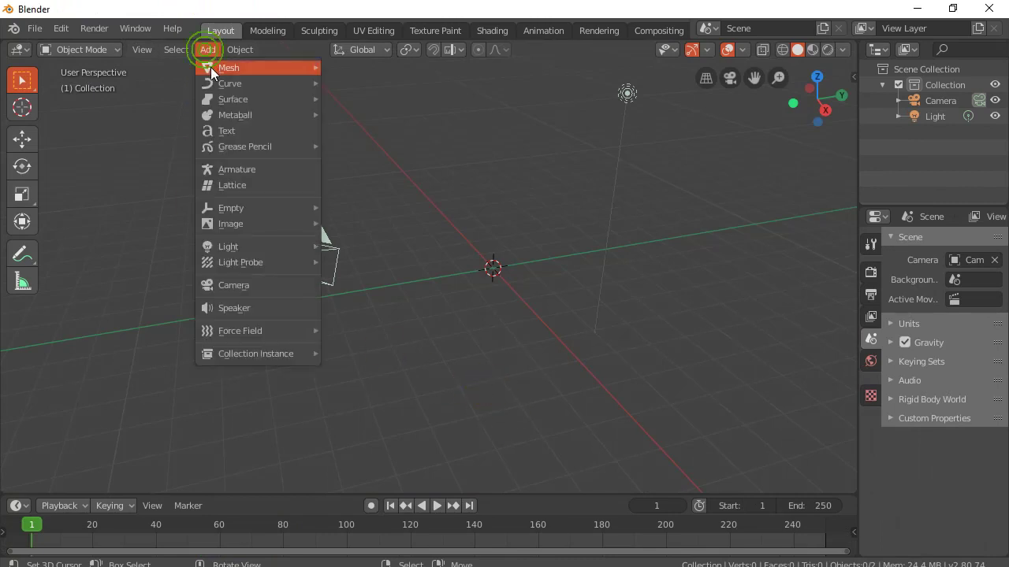
{"action": "mouse_move", "coordinate": [211, 67]}
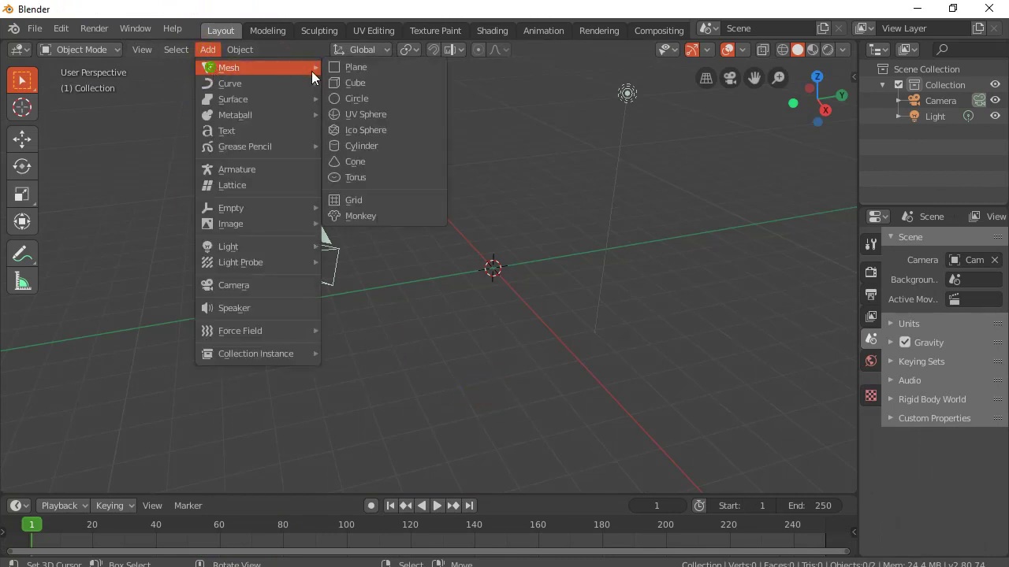
{"action": "left_click", "coordinate": [365, 115]}
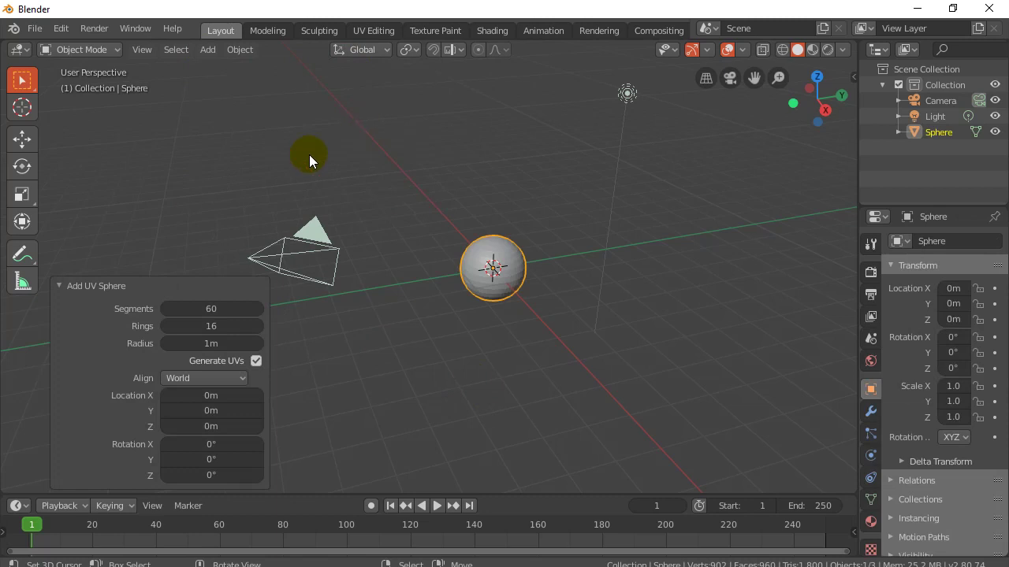
{"action": "left_click", "coordinate": [58, 288]}
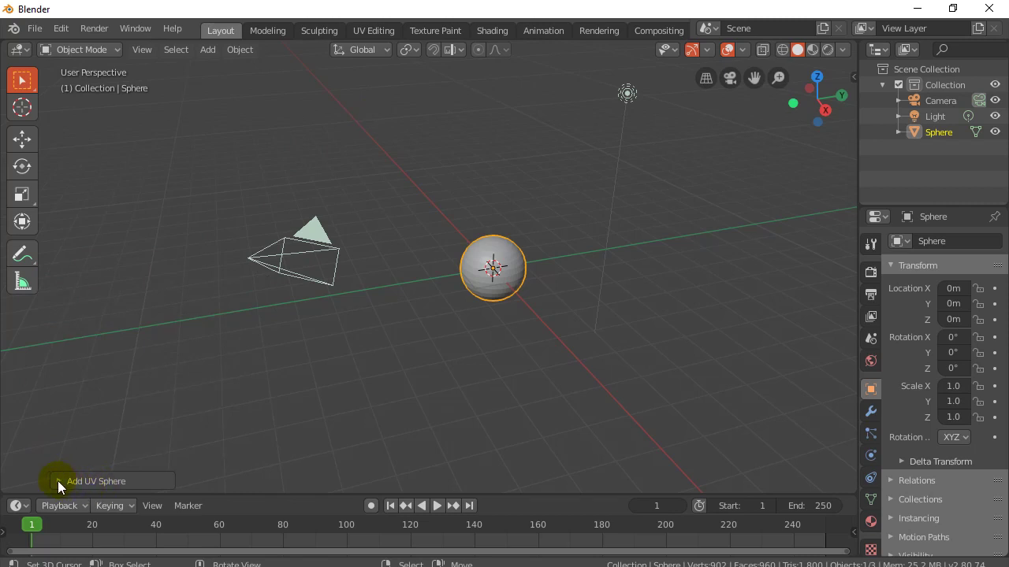
{"action": "left_click", "coordinate": [57, 481]}
Set the new UV sphere's segment count to 60, keeping 16 rings.
{"action": "left_click", "coordinate": [206, 309]}
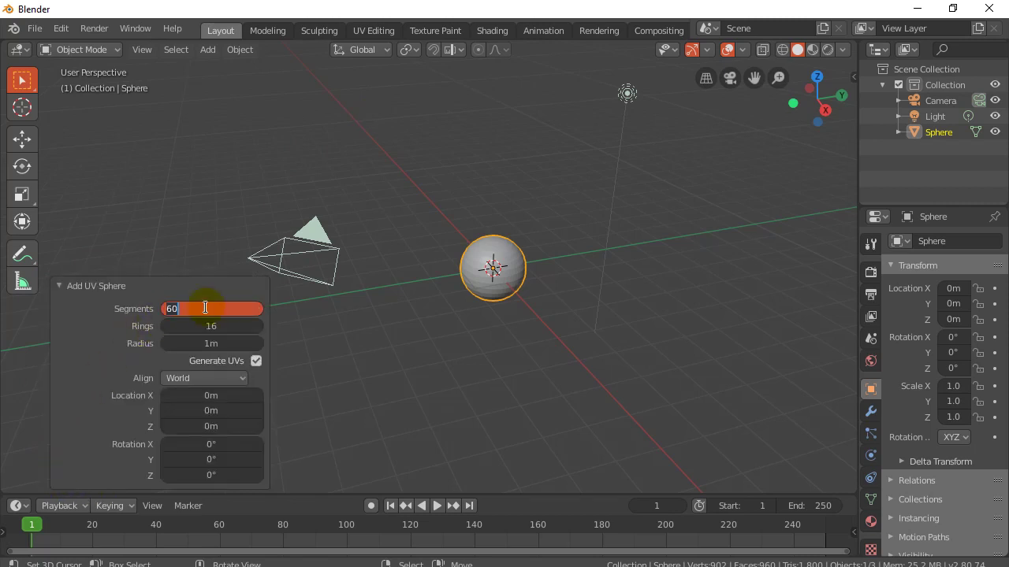
{"action": "type", "text": "3"}
{"action": "left_click", "coordinate": [165, 309]}
{"action": "key", "text": "Delete"}
{"action": "key", "text": "Delete"}
{"action": "type", "text": "60"}
{"action": "key", "text": "Return"}
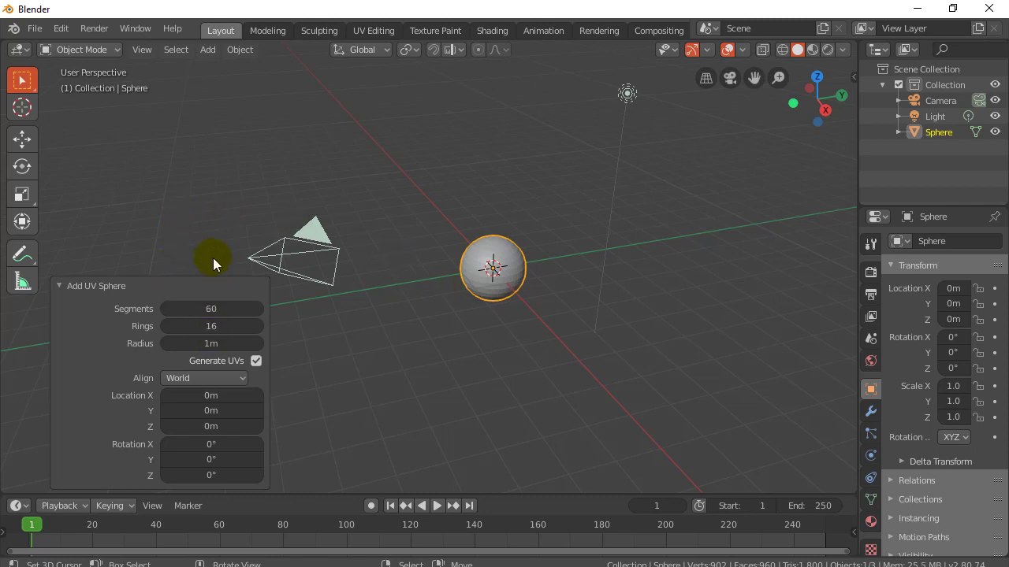
Zoom in and frame the 60-segment sphere in the centre of the view.
{"action": "left_click", "coordinate": [487, 285]}
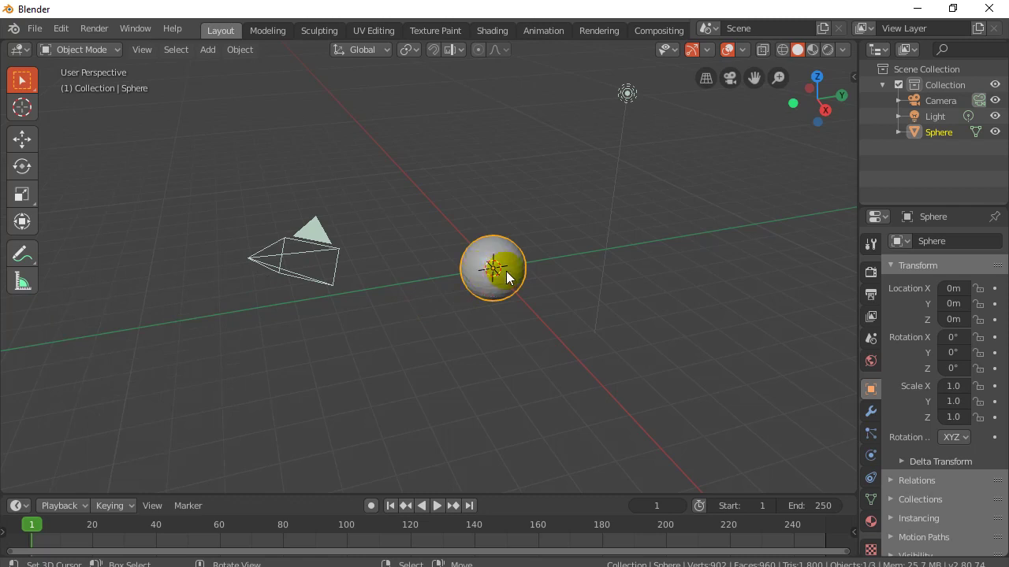
{"action": "scroll", "coordinate": [506, 271], "scroll_direction": "up", "scroll_amount": 5}
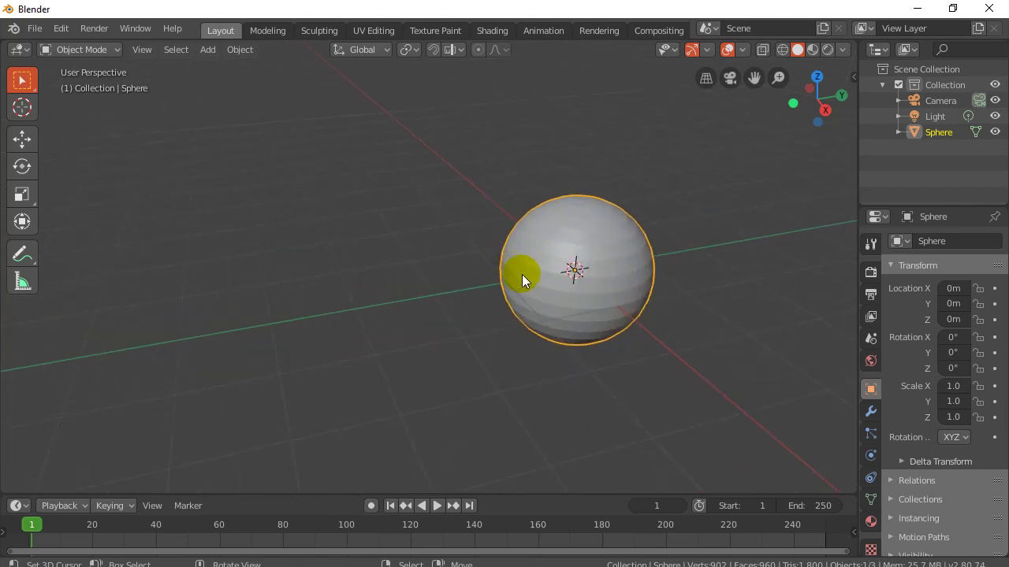
{"action": "key", "text": "KP_Decimal"}
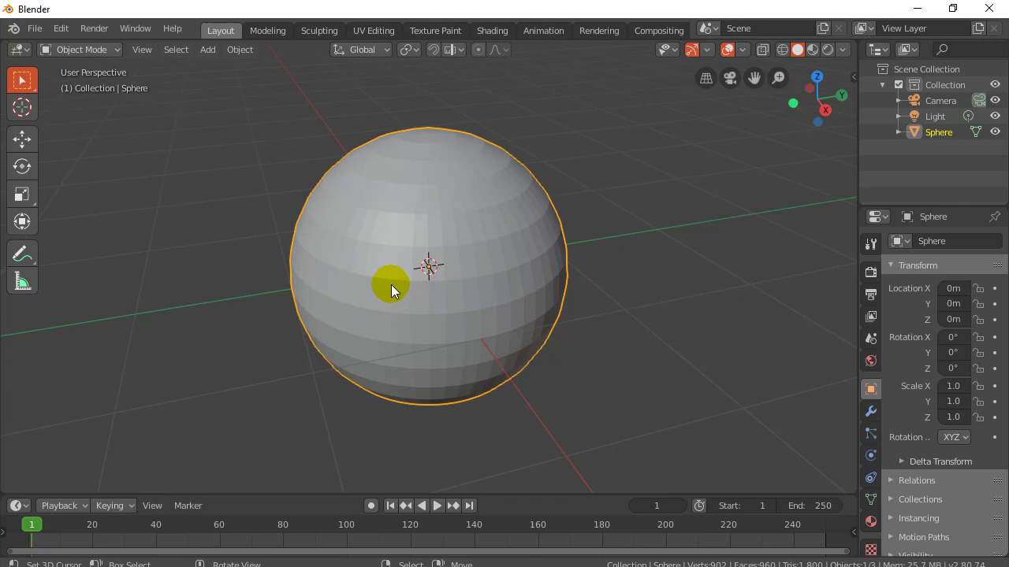
{"action": "key", "text": "alt+Tab"}
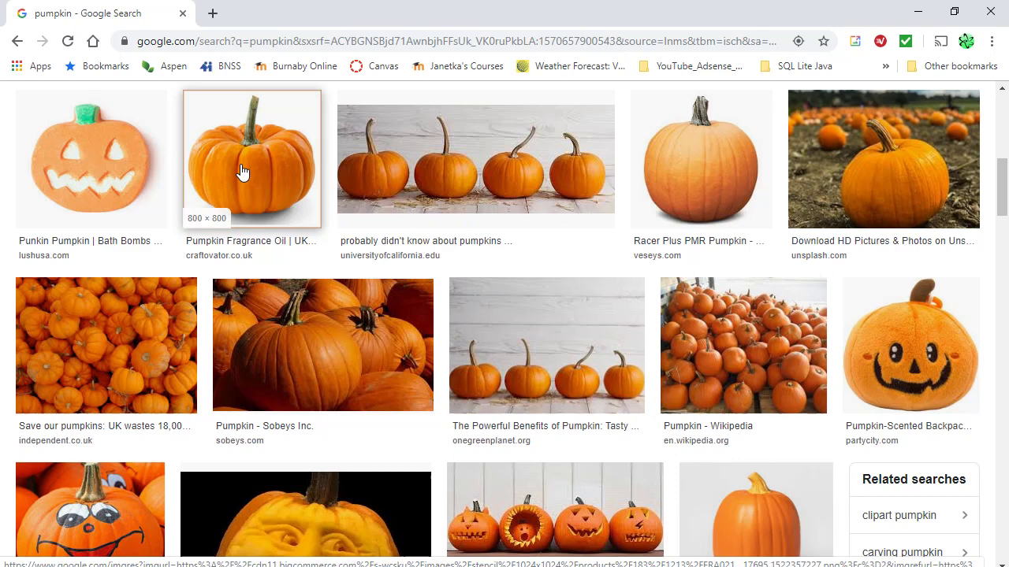
{"action": "mouse_move", "coordinate": [659, 566]}
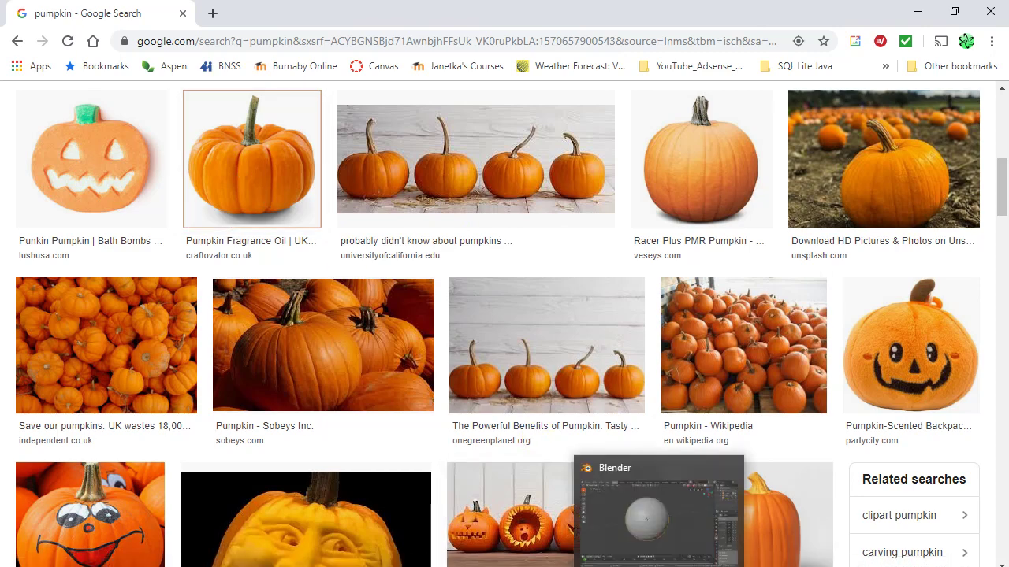
{"action": "left_click", "coordinate": [658, 564]}
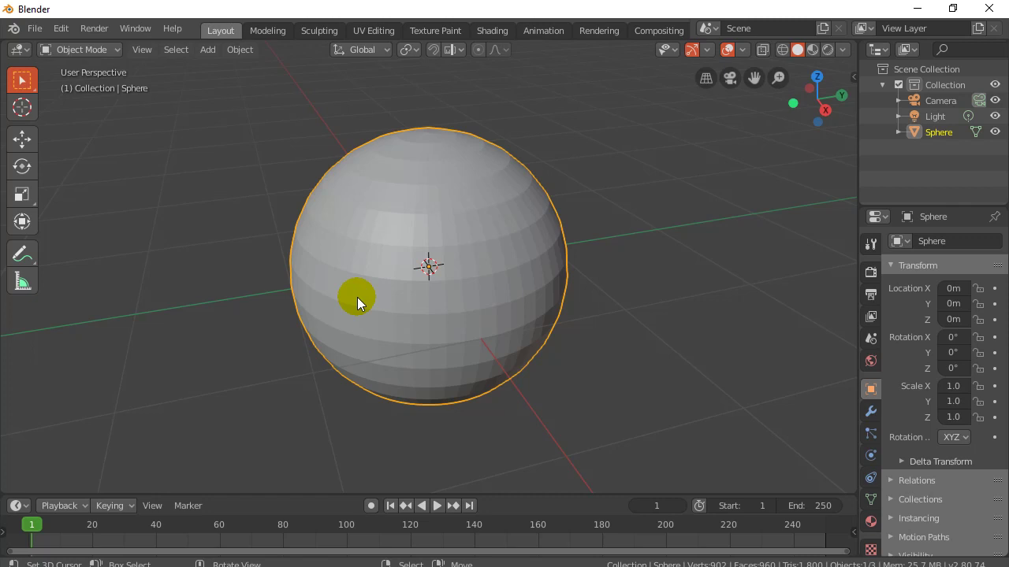
Put the sphere in Edit Mode with X-Ray on, viewed from front orthographic.
{"action": "key", "text": "Tab"}
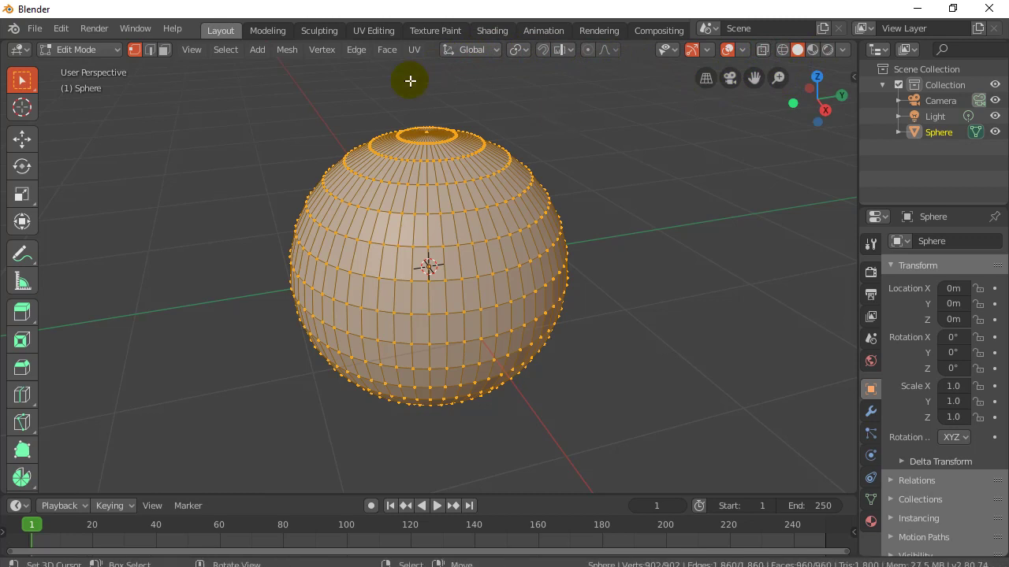
{"action": "left_click", "coordinate": [761, 52]}
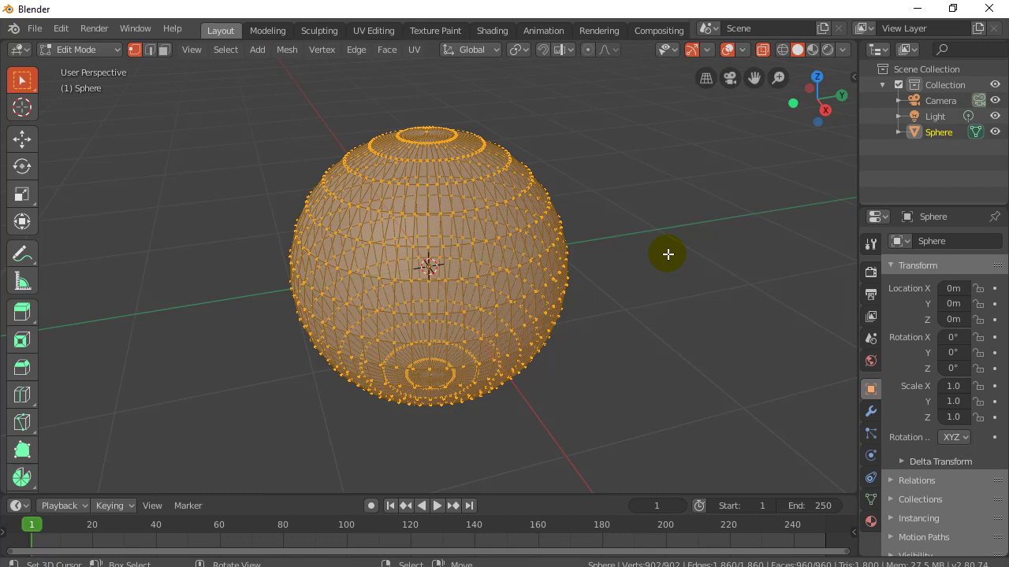
{"action": "key", "text": "1"}
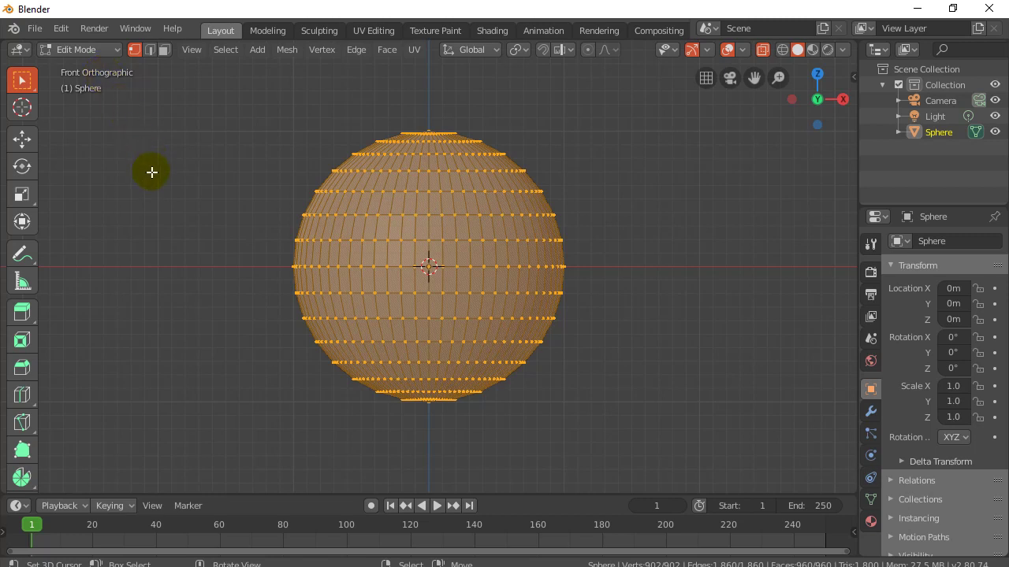
{"action": "key", "text": "5"}
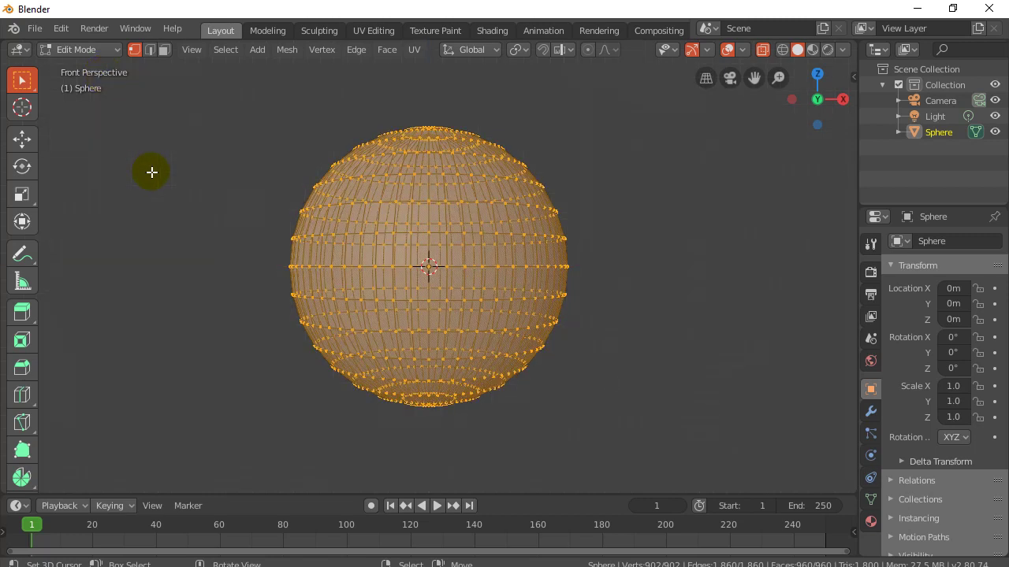
{"action": "key", "text": "5"}
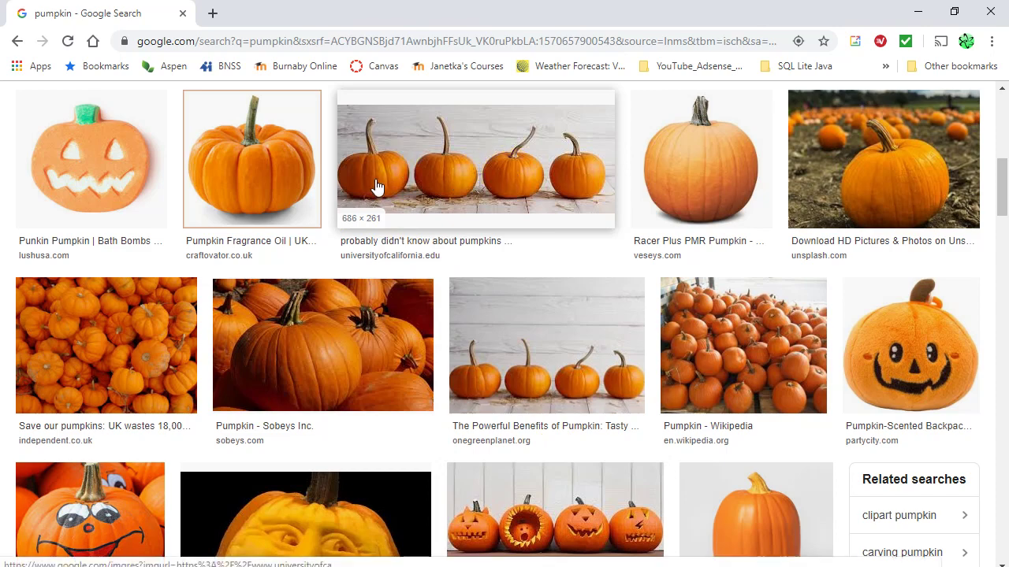
Scale the sphere mesh by about 1.2, then box-select only its top vertex rows.
{"action": "left_click", "coordinate": [668, 564]}
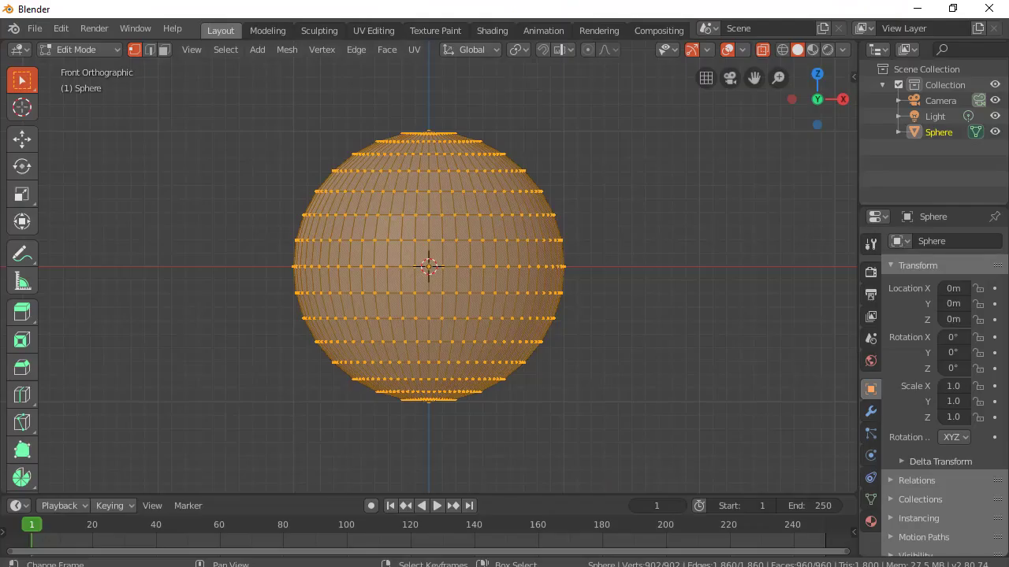
{"action": "key", "text": "s"}
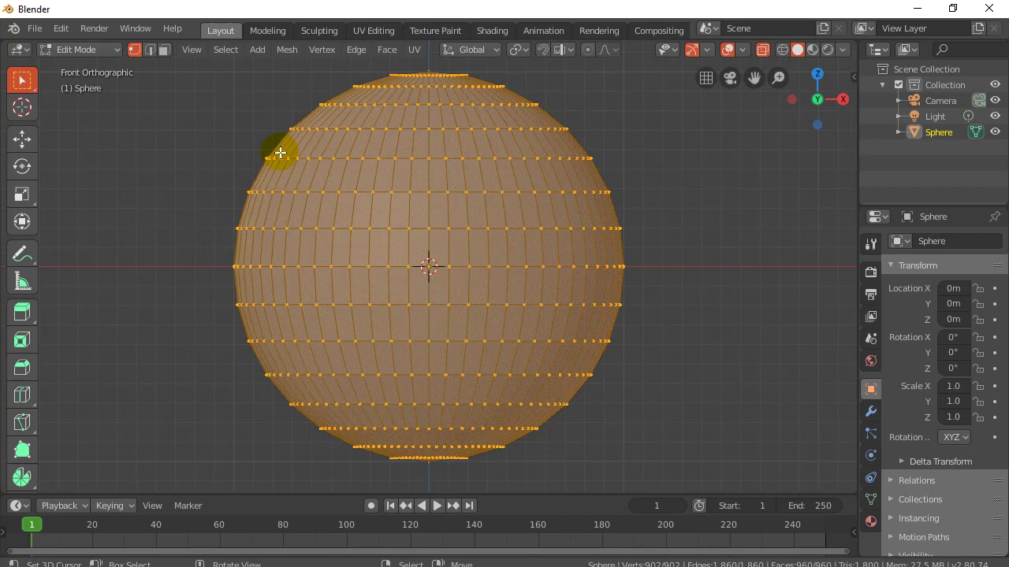
{"action": "left_click", "coordinate": [281, 154]}
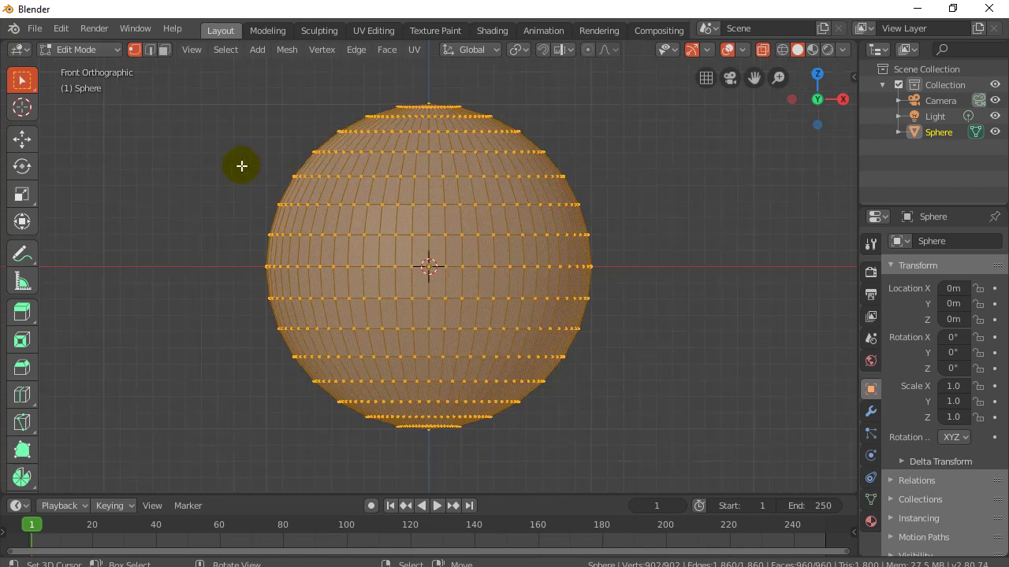
{"action": "key", "text": "alt"}
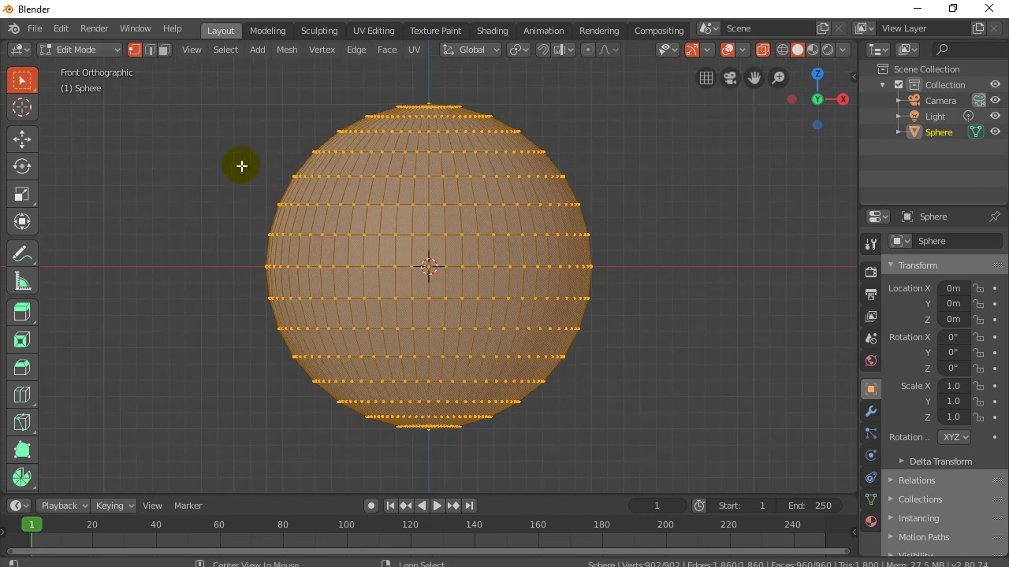
{"action": "key", "text": "alt+a"}
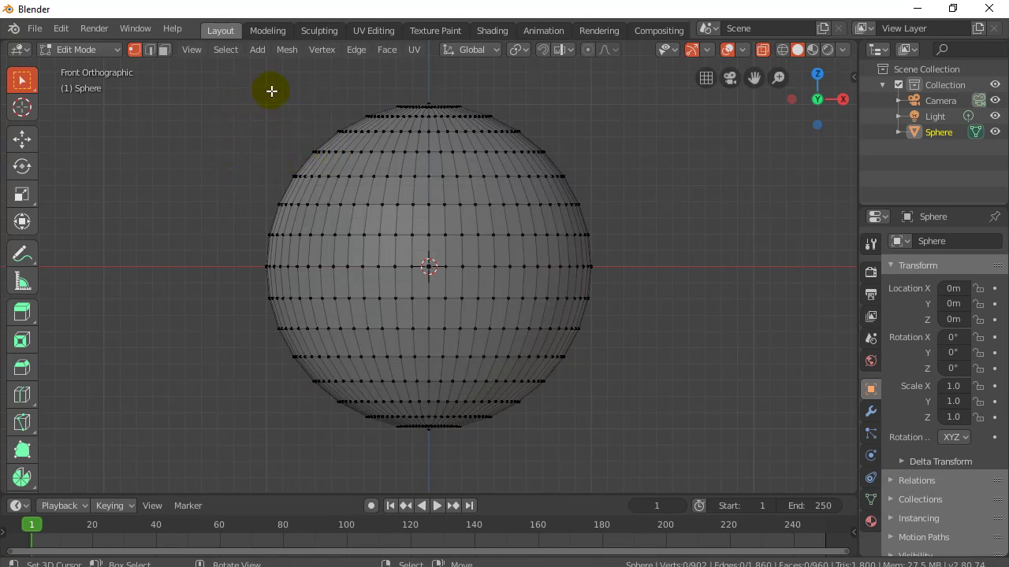
{"action": "left_click_drag", "start_coordinate": [249, 86], "coordinate": [621, 197]}
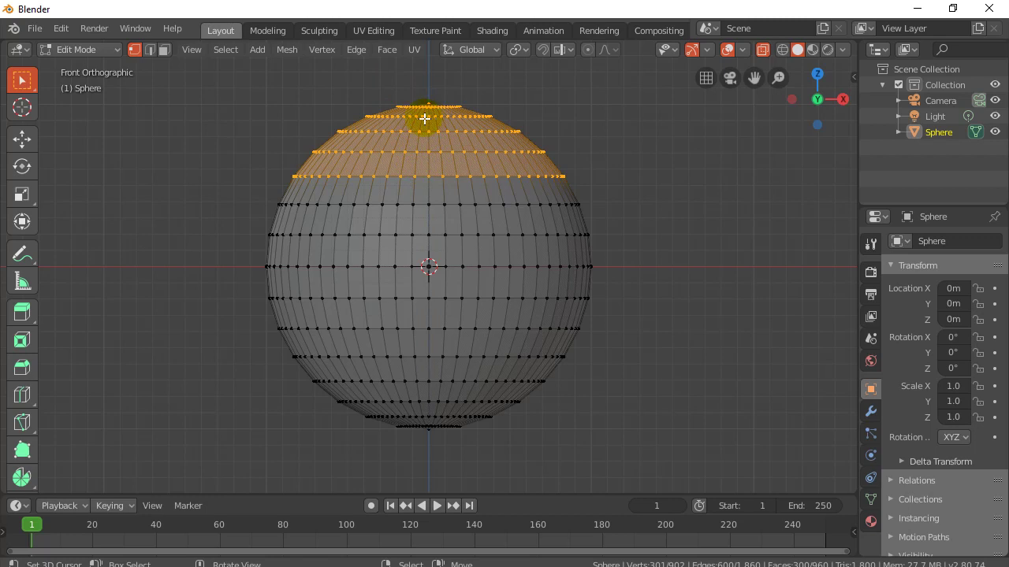
Enable the move gizmo and nudge the top rows and an upper vertex band upward.
{"action": "left_click", "coordinate": [706, 52]}
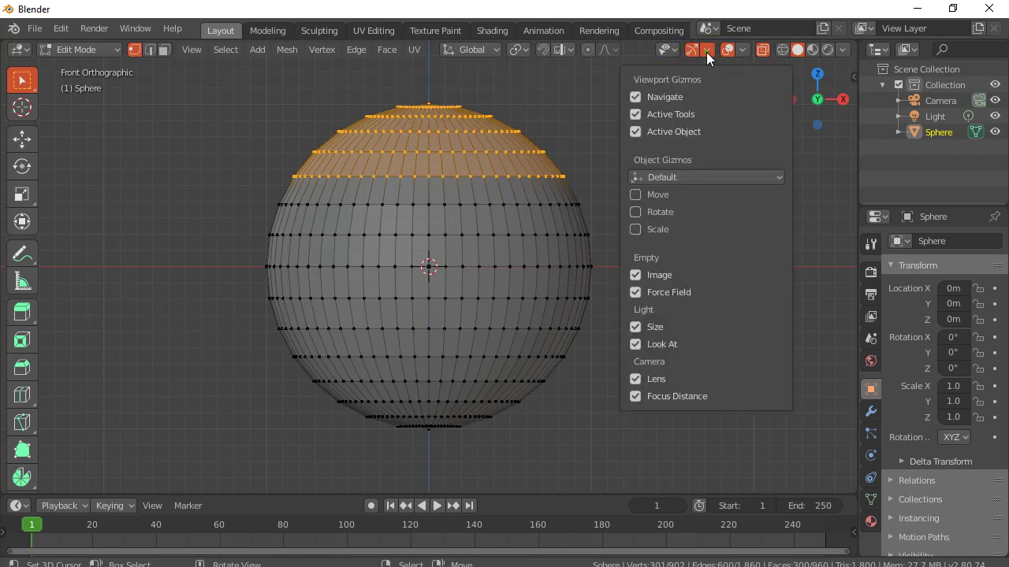
{"action": "left_click", "coordinate": [634, 197]}
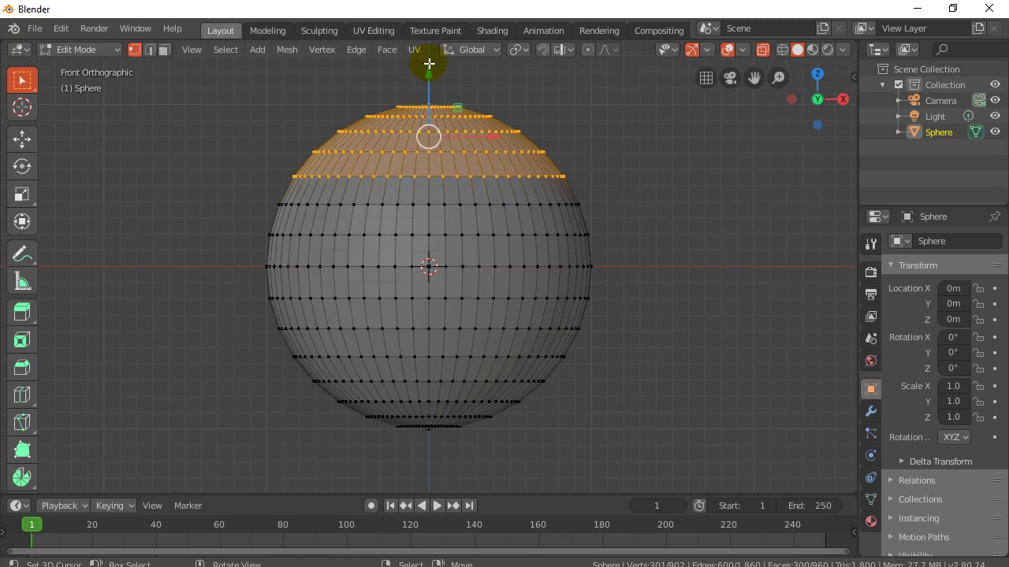
{"action": "mouse_move", "coordinate": [427, 71]}
{"action": "left_mouse_down"}
{"action": "mouse_move", "coordinate": [423, 55]}
{"action": "mouse_move", "coordinate": [416, 67]}
{"action": "left_mouse_up"}
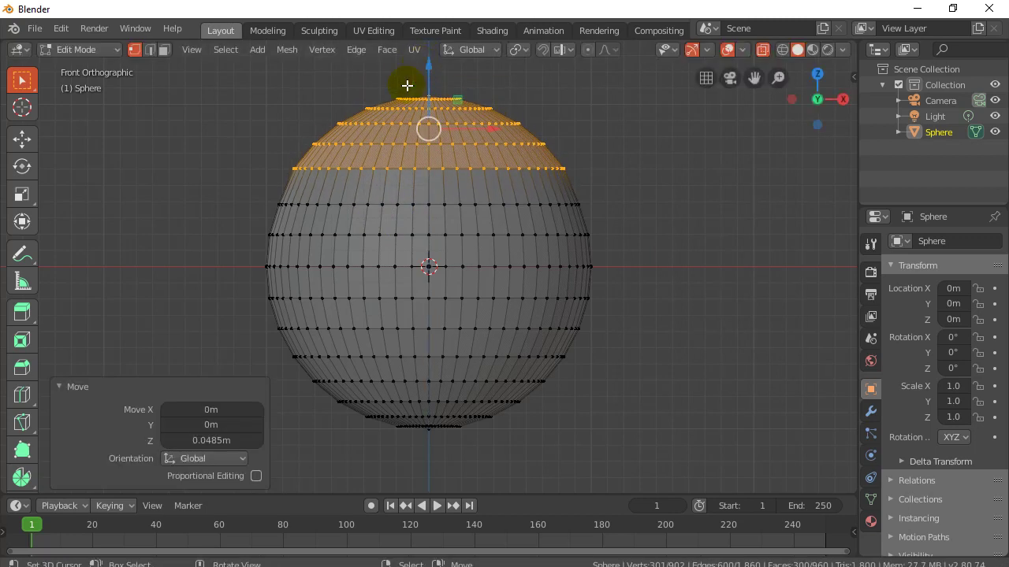
{"action": "left_click", "coordinate": [383, 123]}
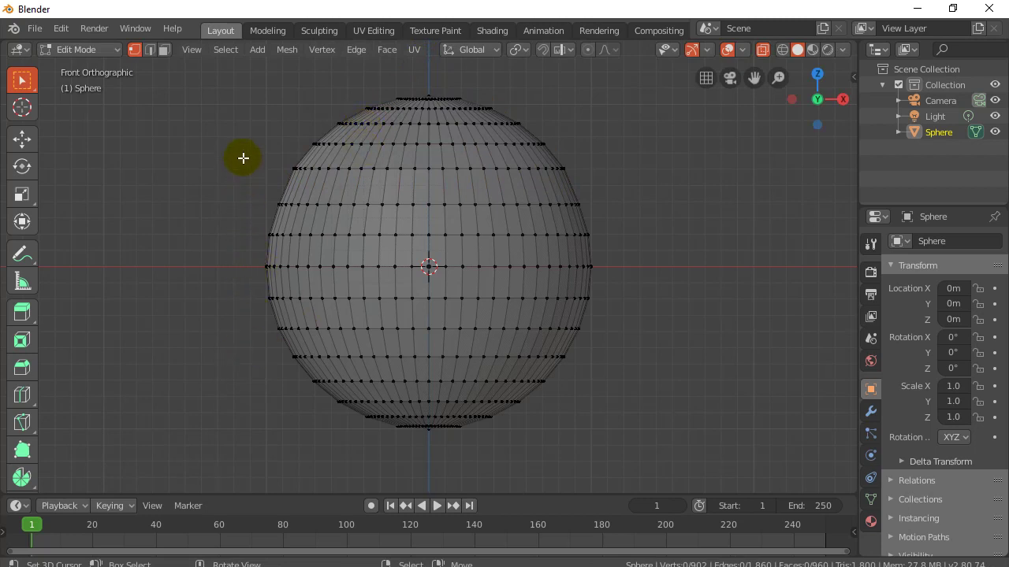
{"action": "left_click_drag", "start_coordinate": [242, 153], "coordinate": [635, 222]}
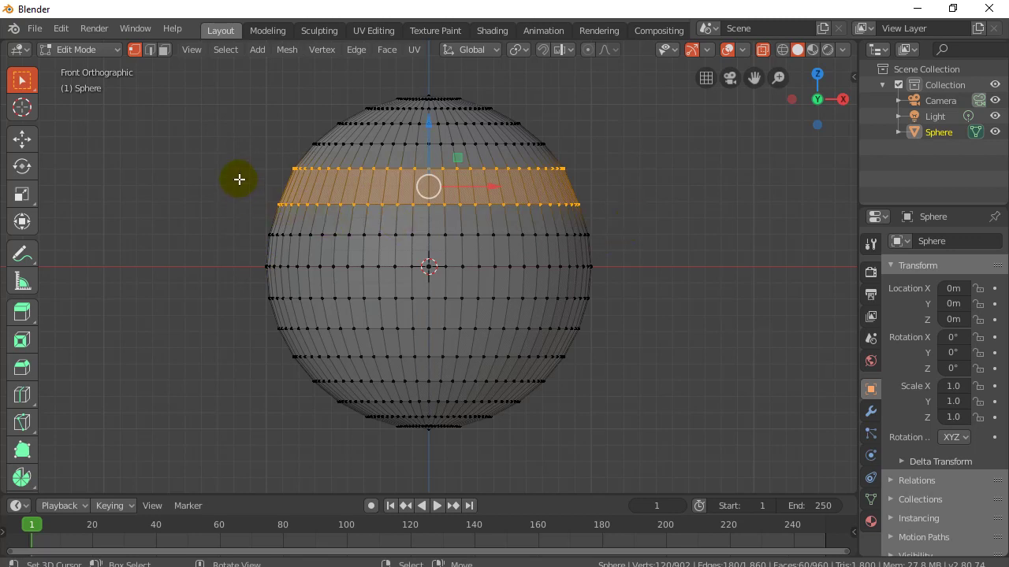
{"action": "left_click_drag", "start_coordinate": [425, 124], "coordinate": [428, 112]}
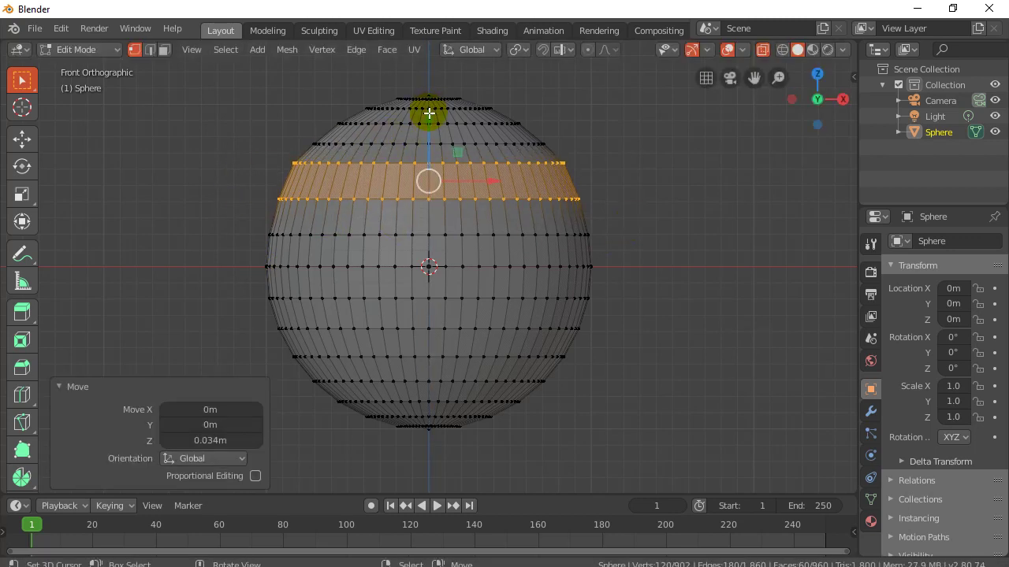
Box-select the sphere's top vertex rows and lower them along Z.
{"action": "left_click", "coordinate": [326, 96]}
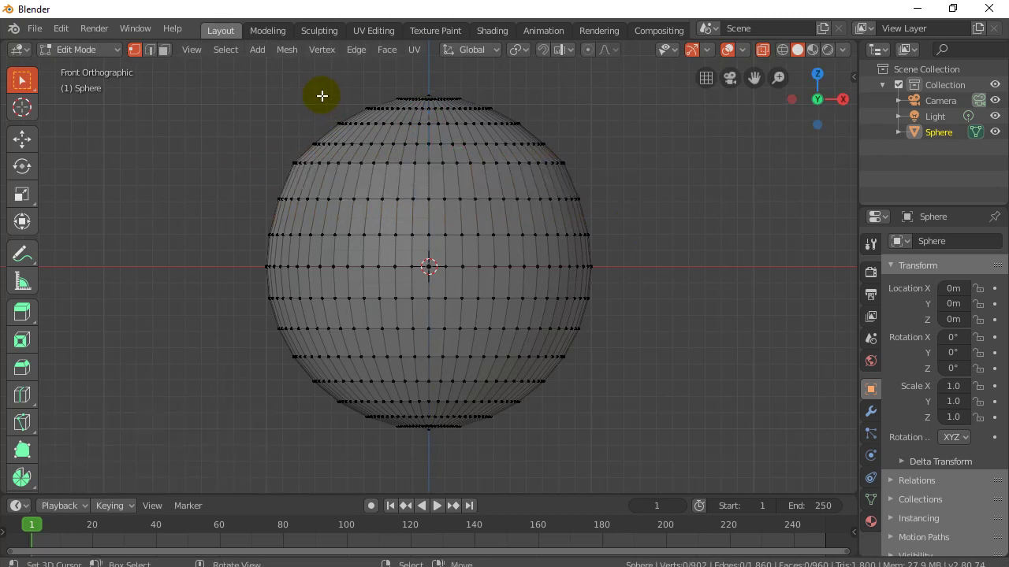
{"action": "key", "text": "b"}
{"action": "left_click_drag", "start_coordinate": [305, 79], "coordinate": [558, 131]}
{"action": "key", "text": "g"}
{"action": "key", "text": "z"}
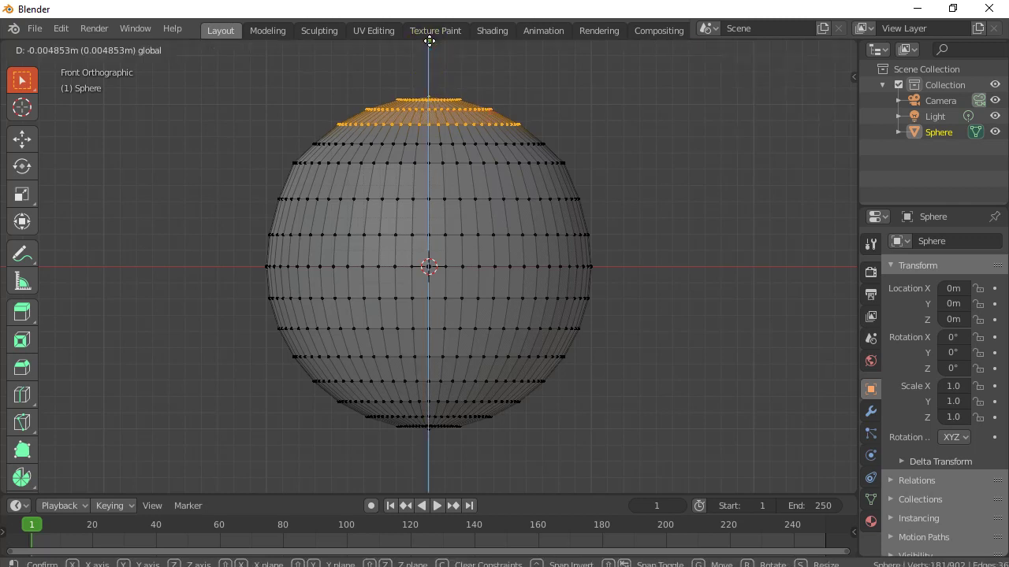
{"action": "left_click_drag", "start_coordinate": [429, 41], "coordinate": [429, 52]}
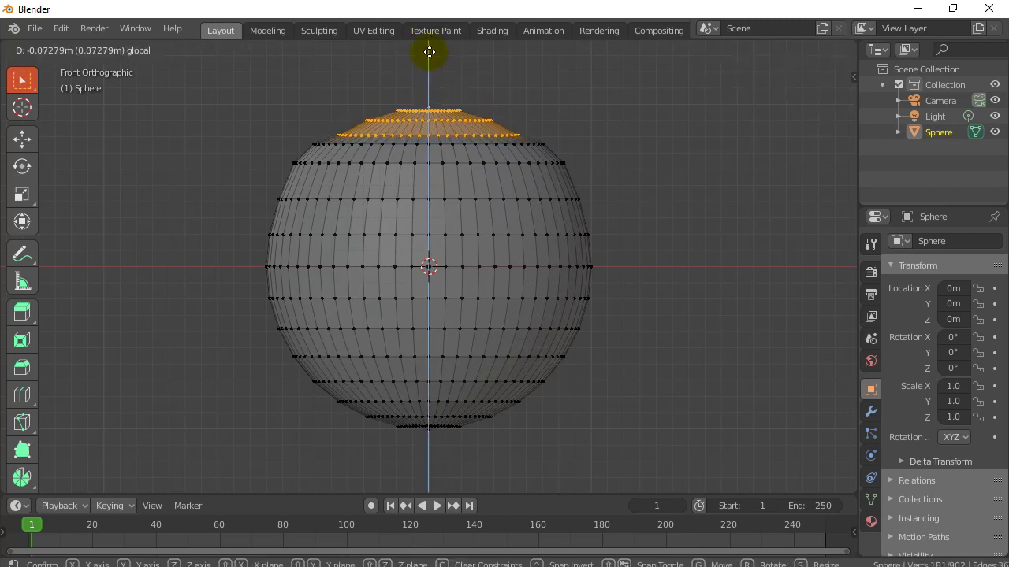
{"action": "left_click", "coordinate": [429, 52]}
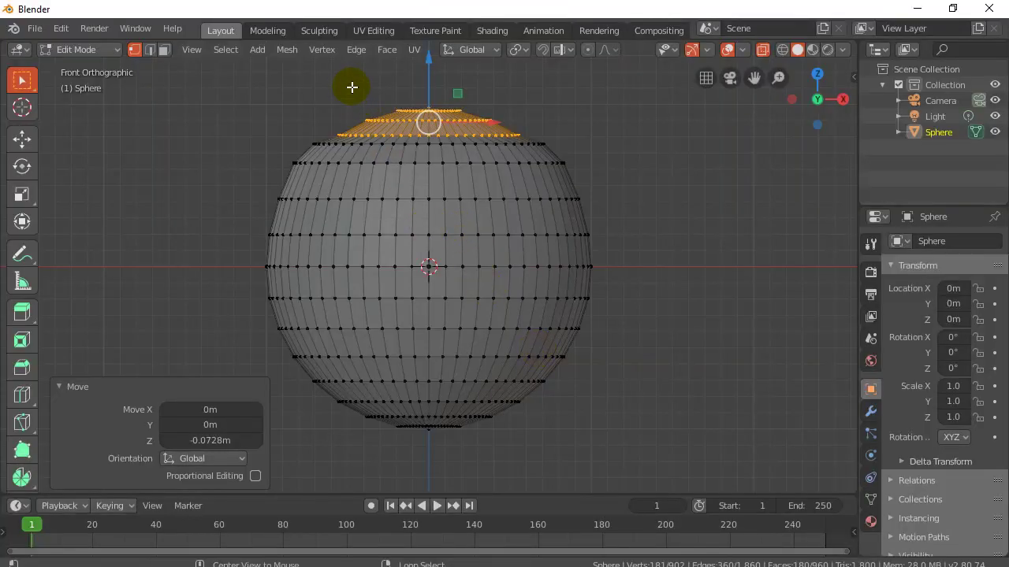
Box-select the top vertex rings, unwrap them, and lower them along Z.
{"action": "key", "text": "alt+a"}
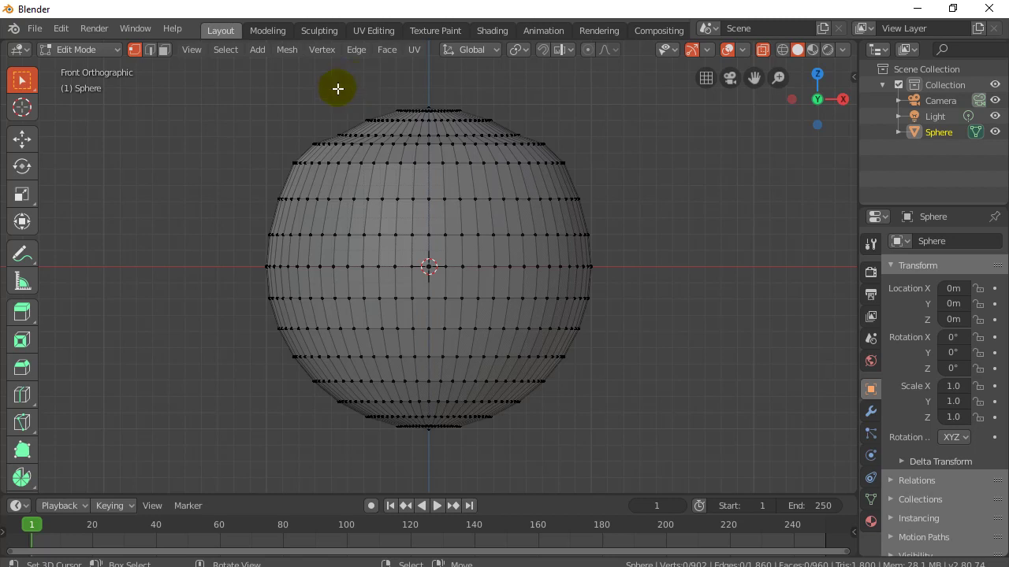
{"action": "key", "text": "b"}
{"action": "left_click_drag", "start_coordinate": [337, 84], "coordinate": [511, 124]}
{"action": "left_click", "coordinate": [423, 50]}
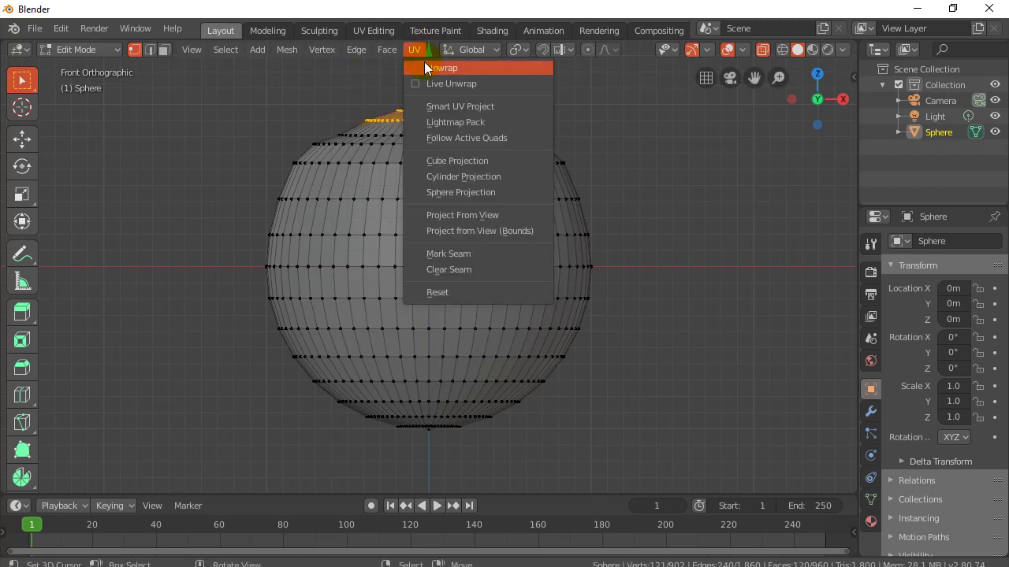
{"action": "left_click", "coordinate": [429, 67]}
{"action": "key", "text": "g"}
{"action": "key", "text": "z"}
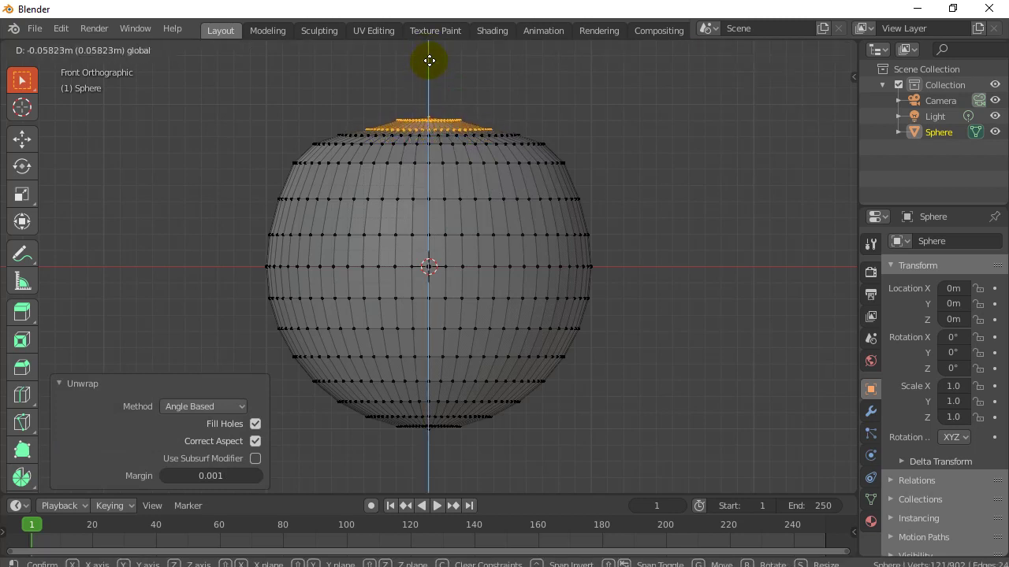
{"action": "left_click", "coordinate": [429, 61]}
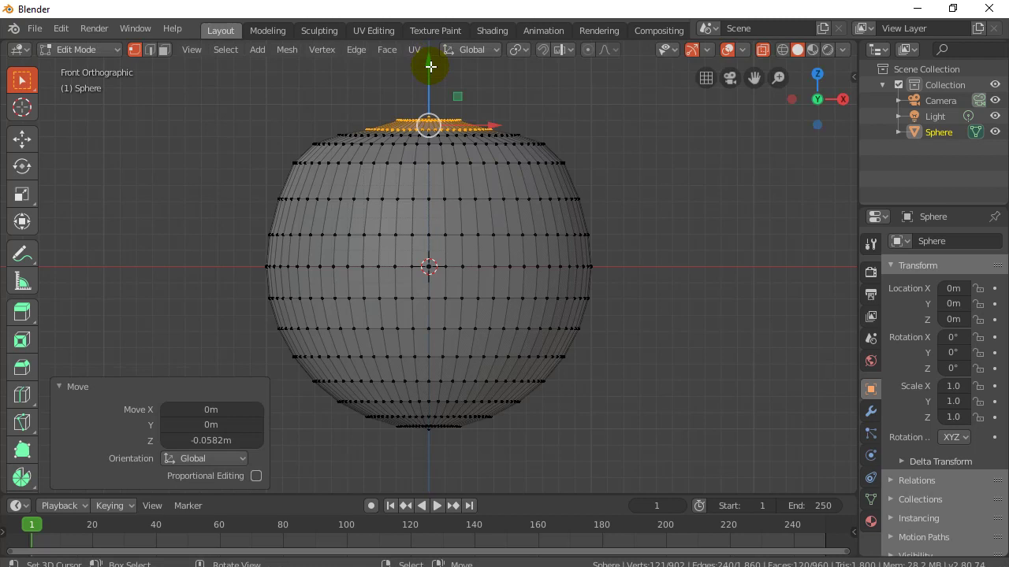
Zoom in on the top cap, select its vertices and push them downward.
{"action": "scroll", "coordinate": [329, 182], "scroll_direction": "up", "scroll_amount": 3}
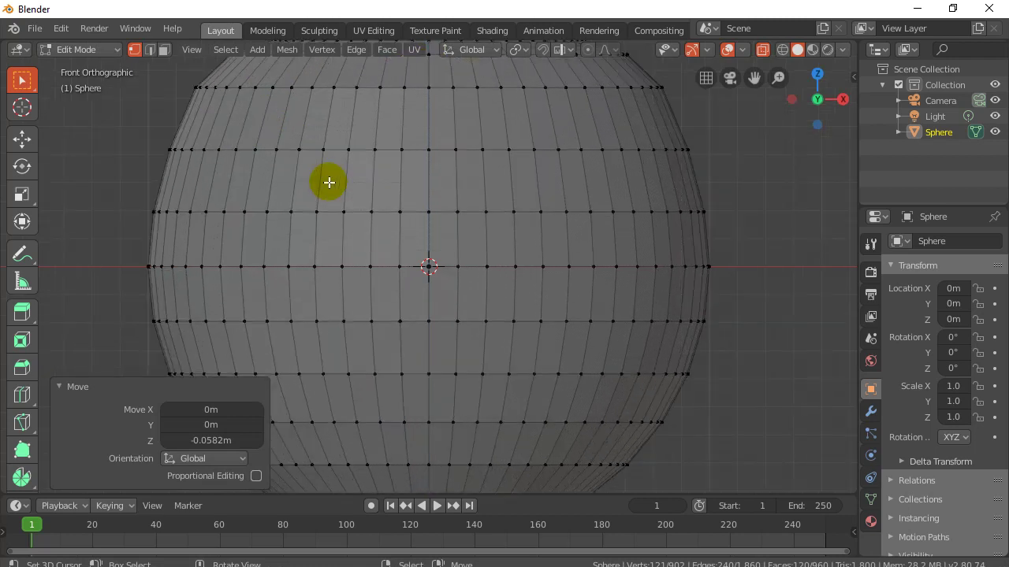
{"action": "key", "text": "KP_Decimal"}
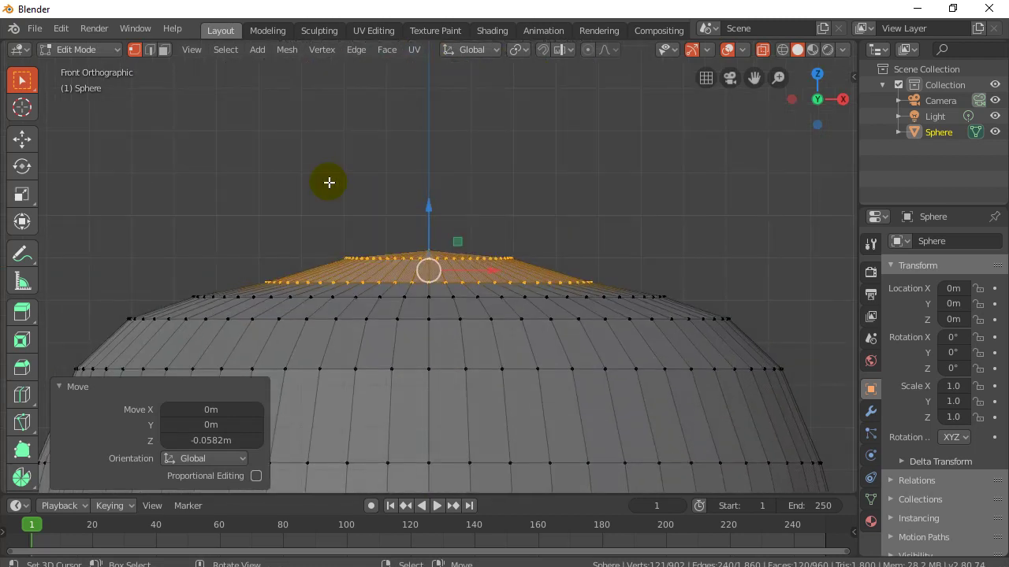
{"action": "left_click", "coordinate": [329, 225]}
{"action": "left_click_drag", "start_coordinate": [279, 205], "coordinate": [560, 274]}
{"action": "left_click_drag", "start_coordinate": [426, 191], "coordinate": [426, 226]}
{"action": "middle_click_drag", "start_coordinate": [418, 218], "coordinate": [363, 218]}
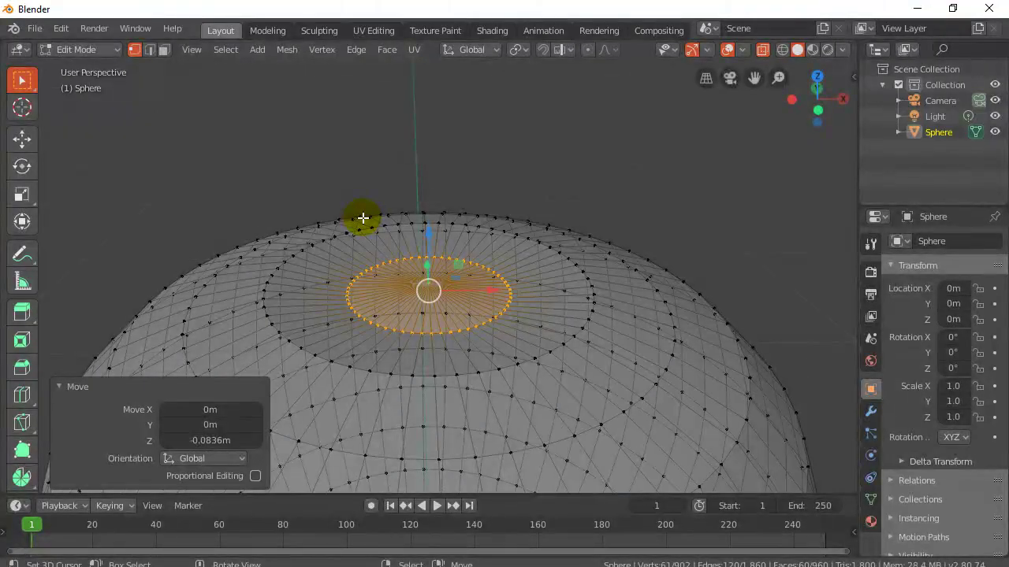
Lower the top pole vertex 0.052m along Z, then toggle X-ray and front view.
{"action": "key", "text": "alt+a"}
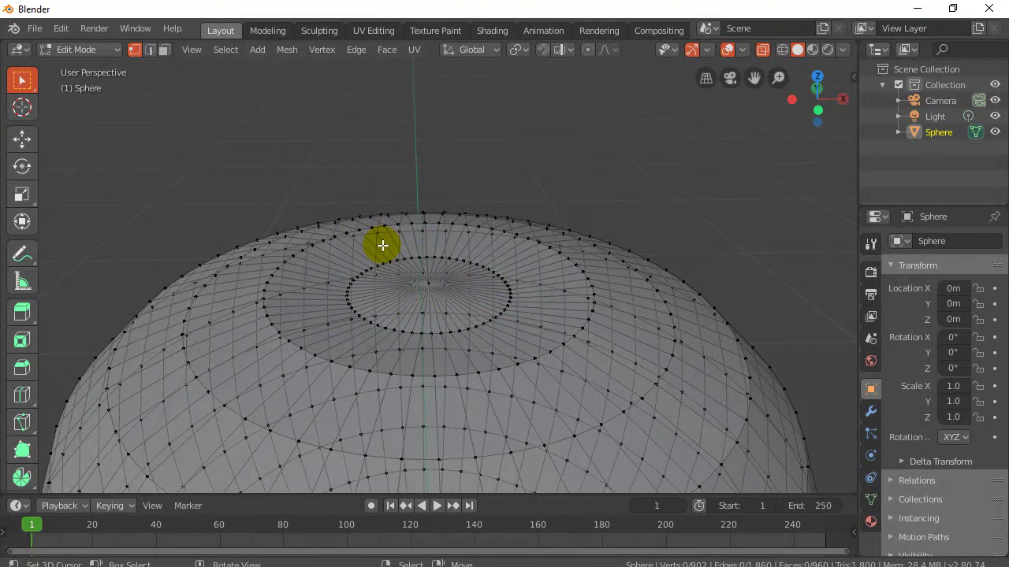
{"action": "scroll", "coordinate": [386, 244], "scroll_direction": "up", "scroll_amount": 4}
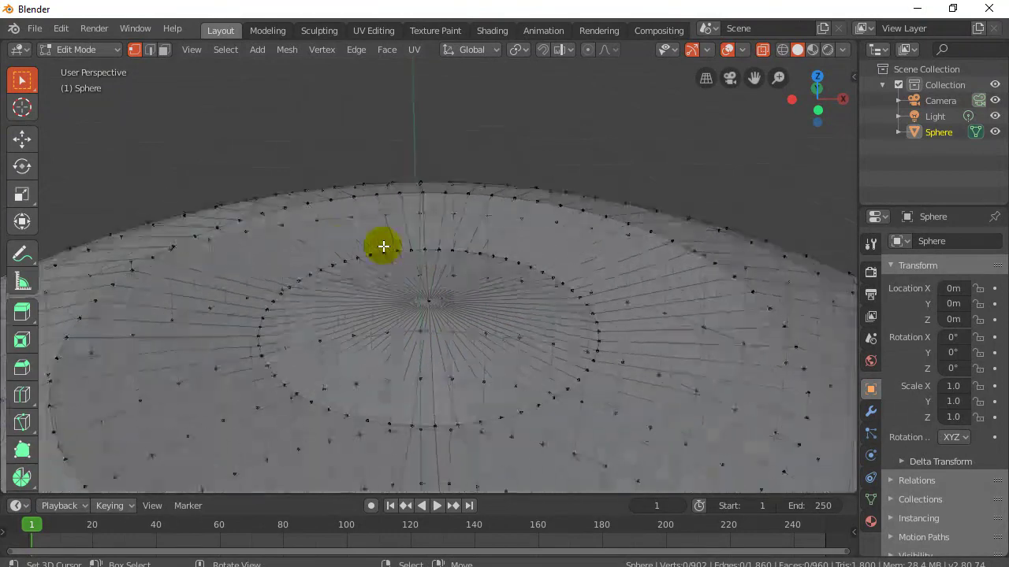
{"action": "left_click", "coordinate": [428, 303]}
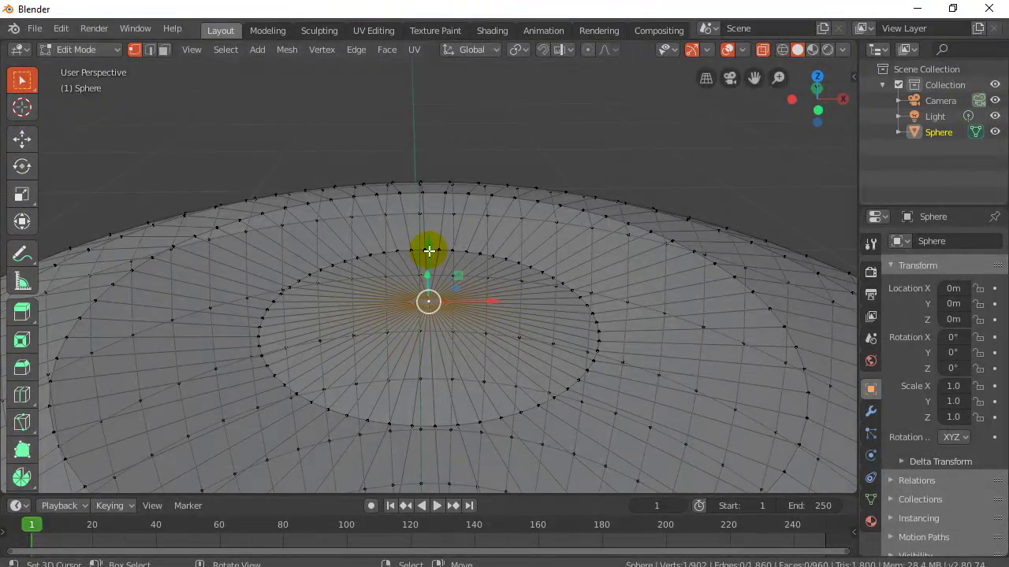
{"action": "left_click_drag", "start_coordinate": [428, 246], "coordinate": [428, 286]}
{"action": "key", "text": "alt+z"}
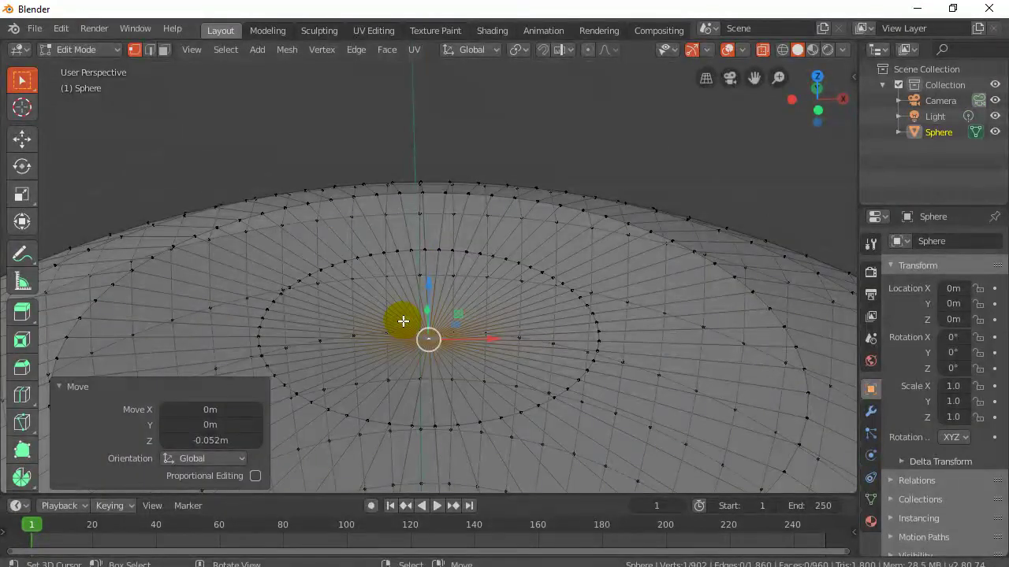
{"action": "key", "text": "KP_1"}
{"action": "scroll", "coordinate": [406, 319], "scroll_direction": "down", "scroll_amount": 7}
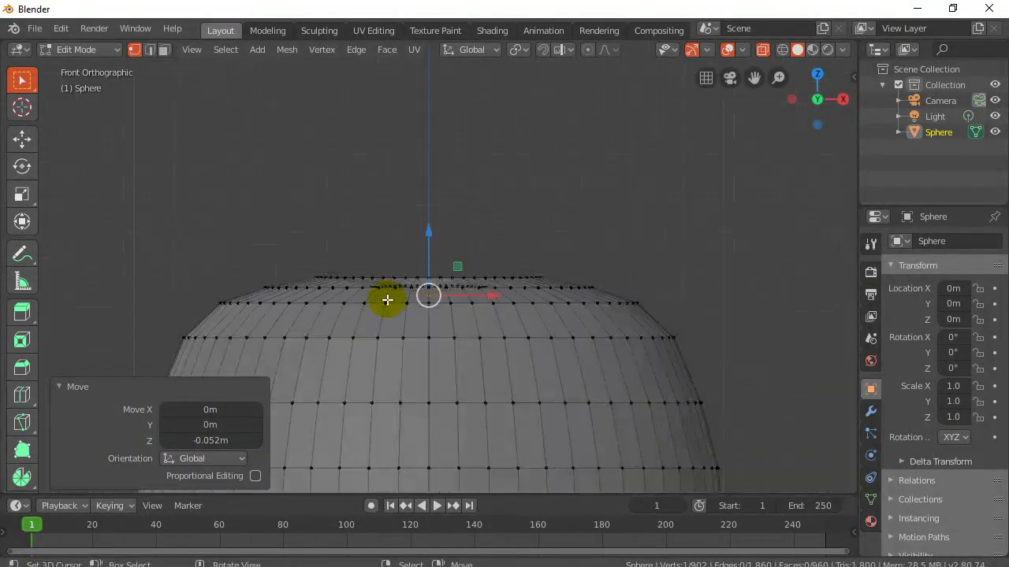
{"action": "scroll", "coordinate": [373, 278], "scroll_direction": "up", "scroll_amount": 5}
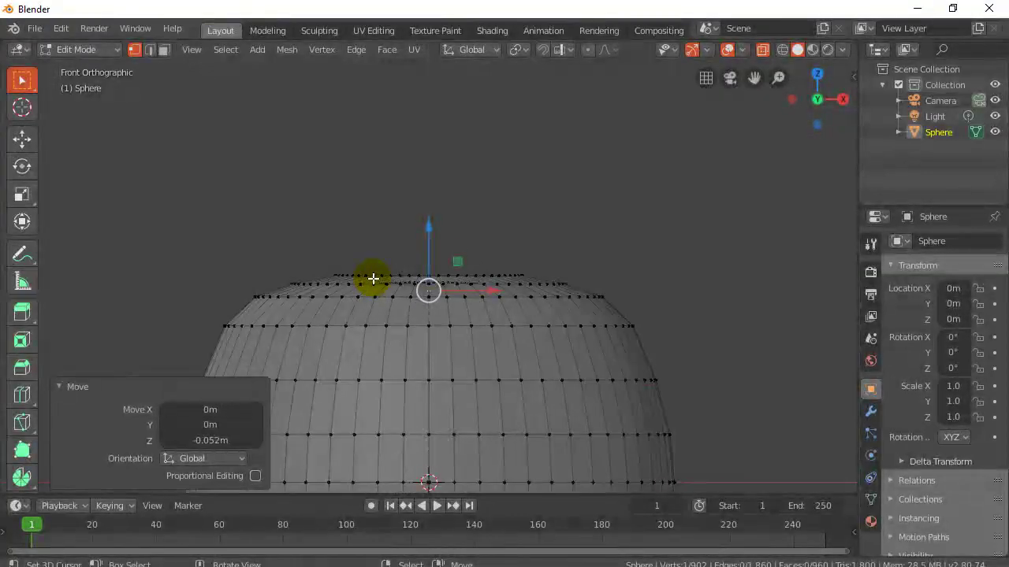
{"action": "scroll", "coordinate": [373, 278], "scroll_direction": "down", "scroll_amount": 5}
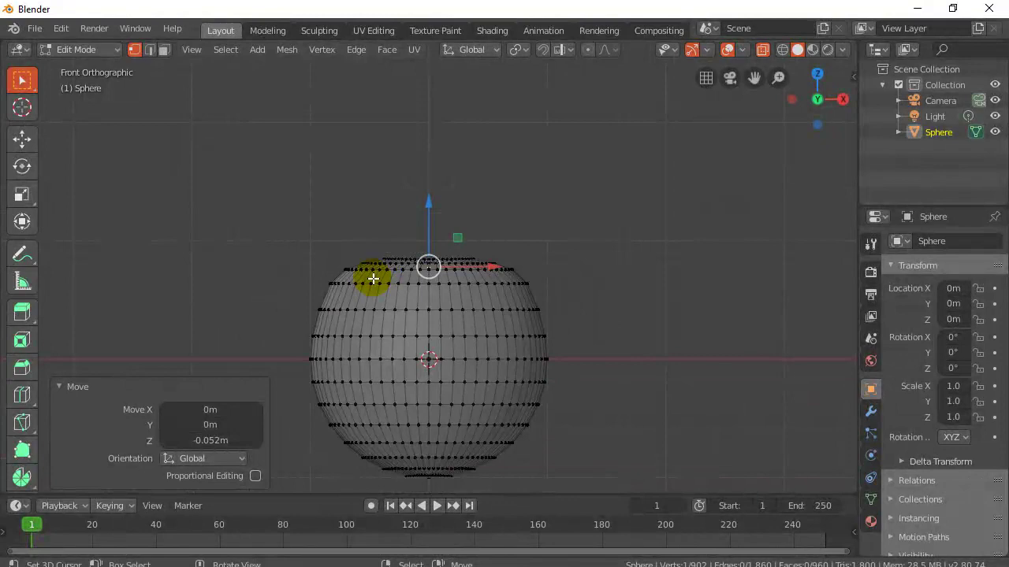
Lift the sphere's bottom vertex rings upward, returning to front orthographic view.
{"action": "middle_click_drag", "start_coordinate": [373, 279], "coordinate": [371, 175], "text": "shift"}
{"action": "scroll", "coordinate": [371, 187], "scroll_direction": "up", "scroll_amount": 2}
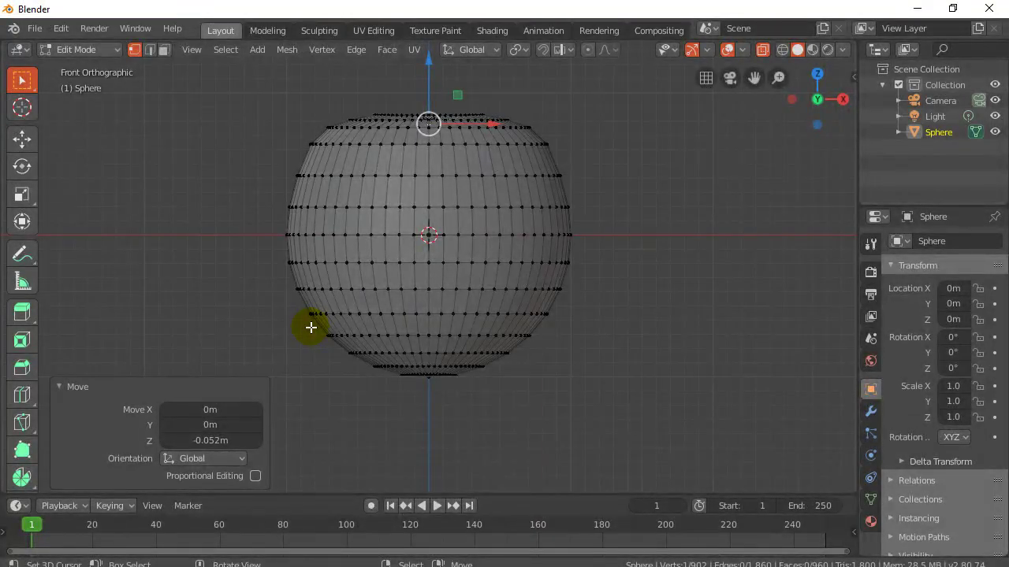
{"action": "key", "text": "ctrl+z"}
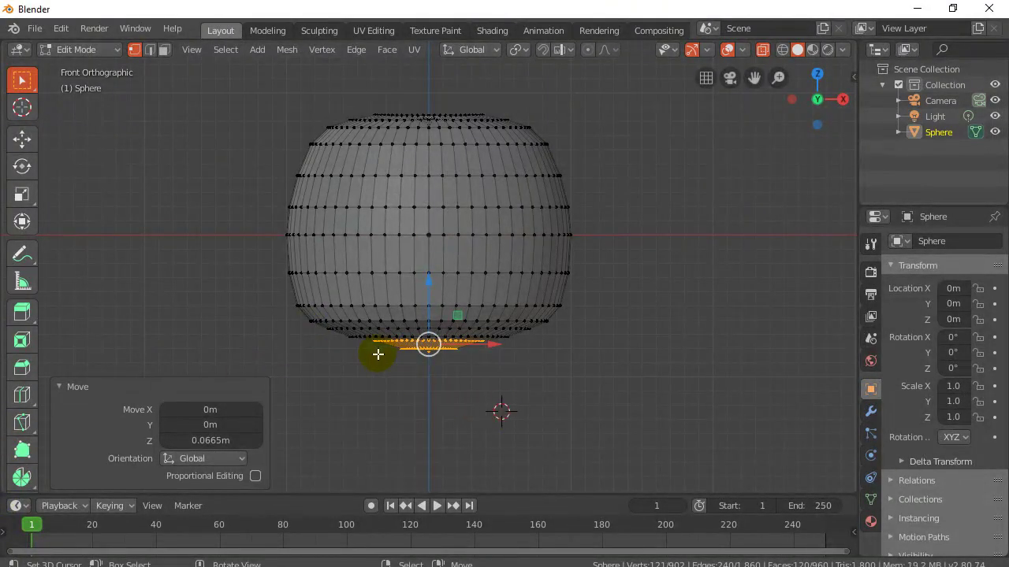
{"action": "middle_click_drag", "start_coordinate": [336, 351], "coordinate": [203, 267]}
{"action": "key", "text": "KP_1"}
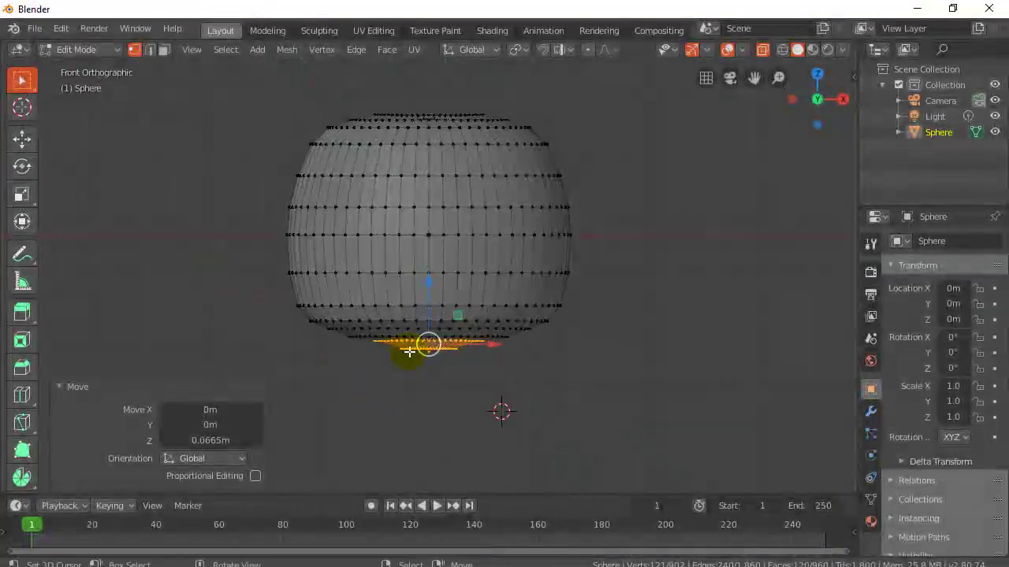
Box-select the lowest vertex ring and raise it 0.0277m along Z.
{"action": "key", "text": "alt+a"}
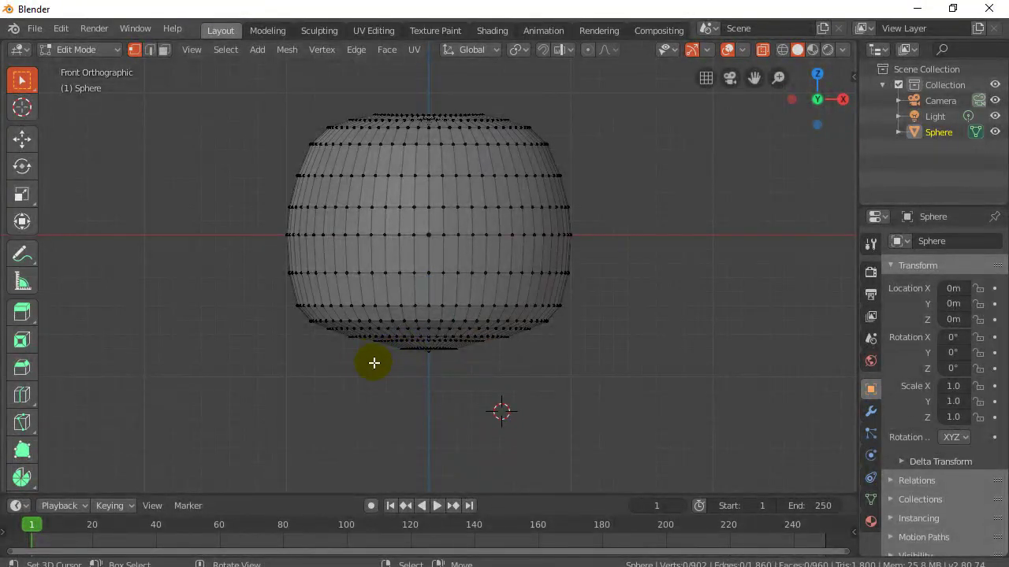
{"action": "left_click_drag", "start_coordinate": [355, 345], "coordinate": [489, 365]}
{"action": "left_click", "coordinate": [426, 287]}
{"action": "left_click_drag", "start_coordinate": [429, 287], "coordinate": [428, 280]}
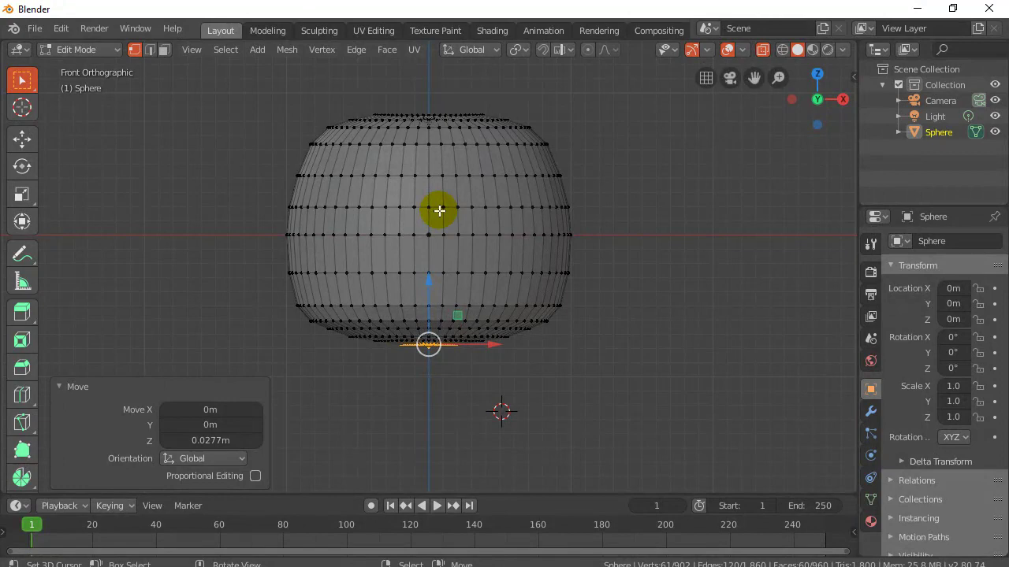
{"action": "middle_click_drag", "start_coordinate": [245, 250], "coordinate": [229, 277]}
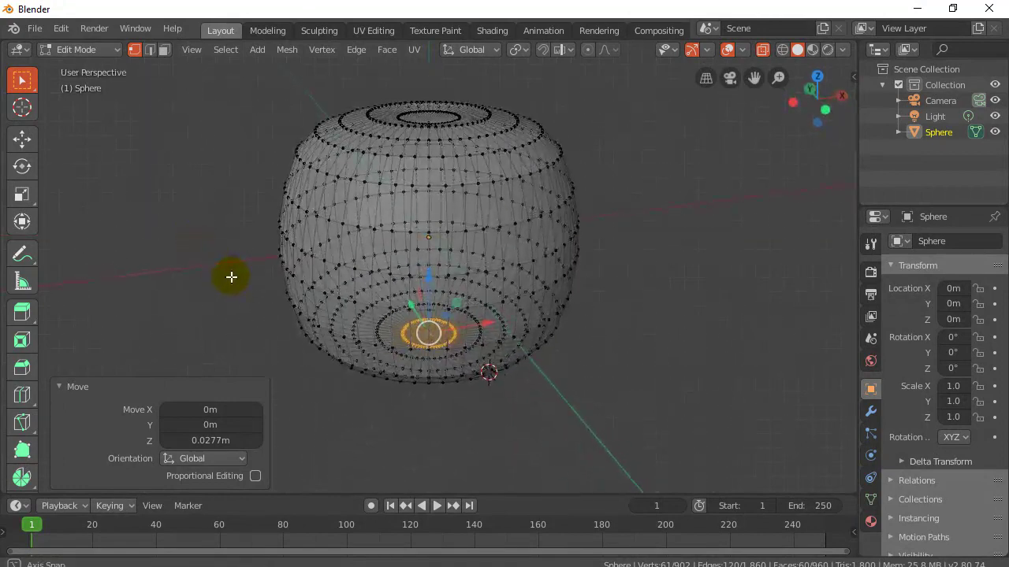
Turn off X-ray and save the file as pumpkin01.blend in Documents.
{"action": "left_click", "coordinate": [761, 51]}
{"action": "middle_click_drag", "start_coordinate": [654, 198], "coordinate": [641, 228]}
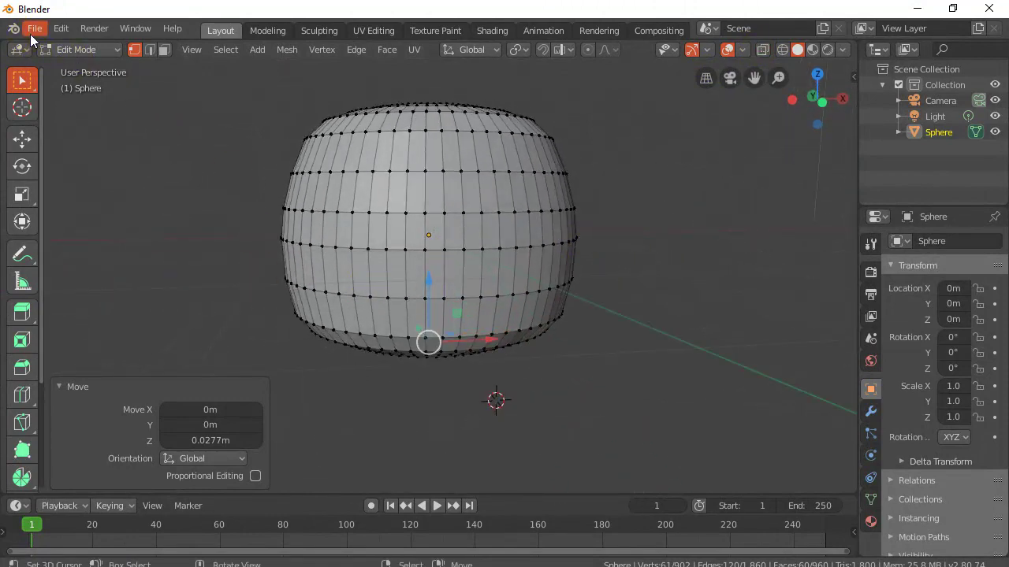
{"action": "left_click", "coordinate": [33, 30]}
{"action": "left_click", "coordinate": [62, 148]}
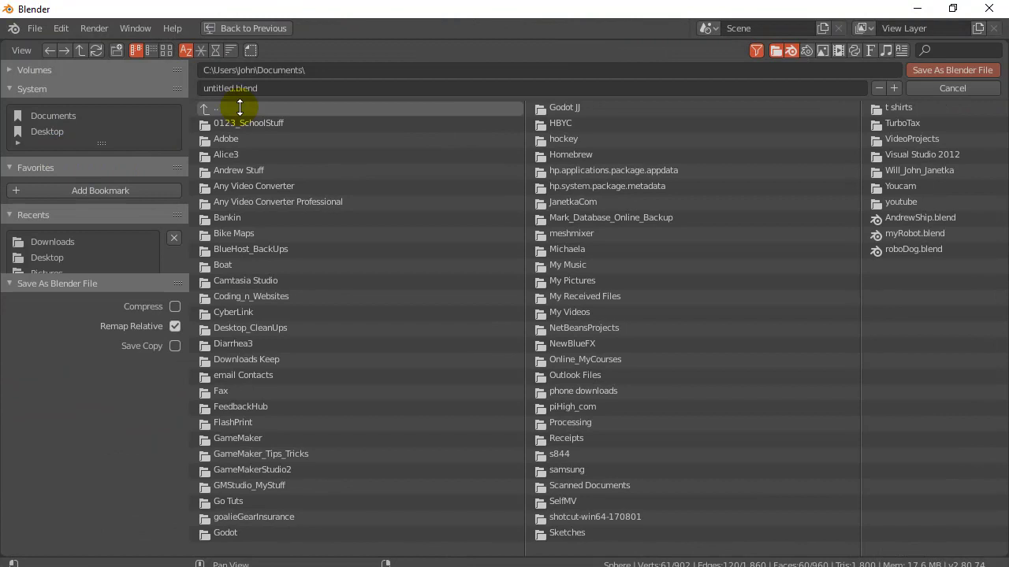
{"action": "left_click", "coordinate": [279, 90]}
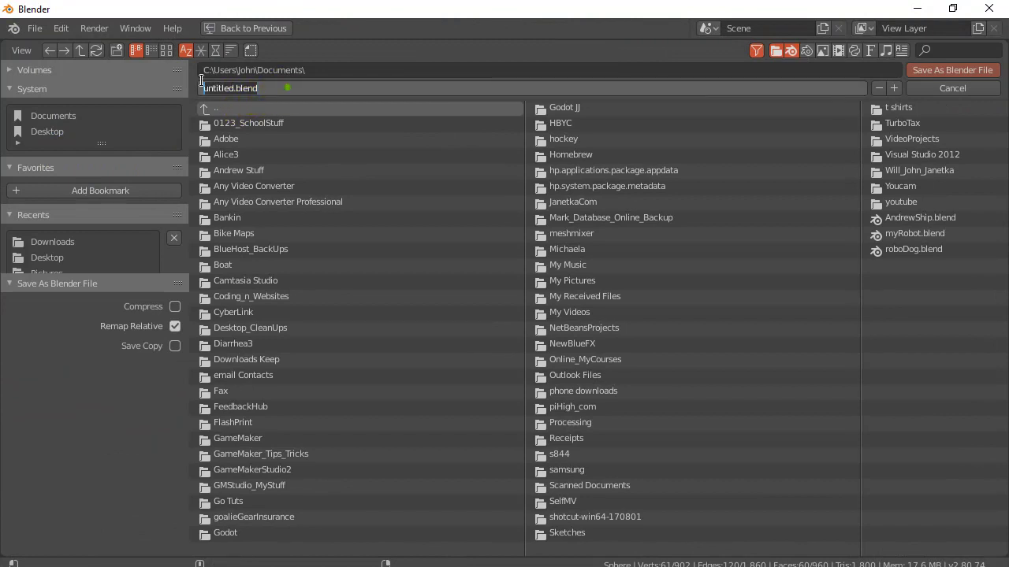
{"action": "type", "text": "pumpkin01"}
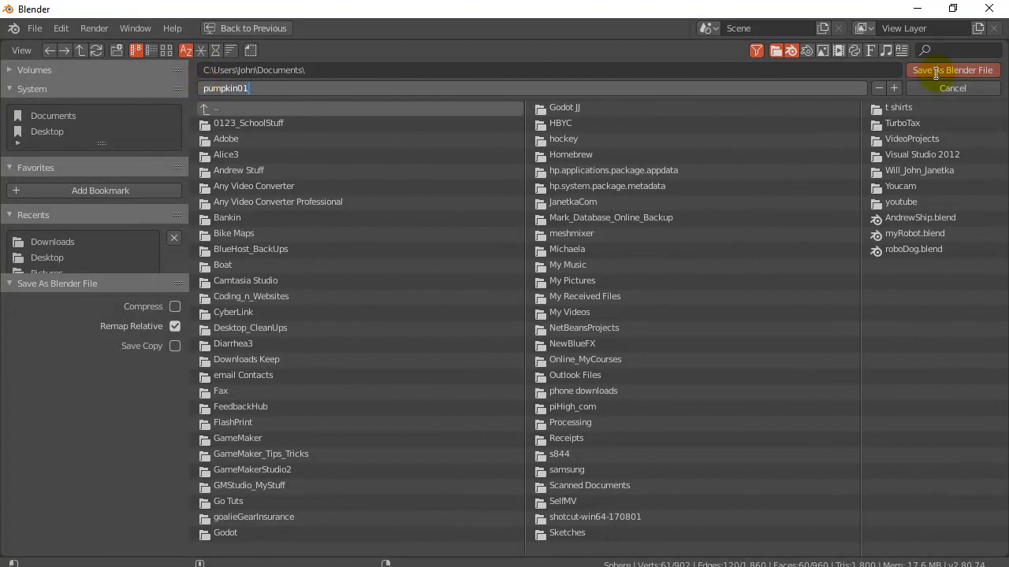
{"action": "left_click", "coordinate": [937, 72]}
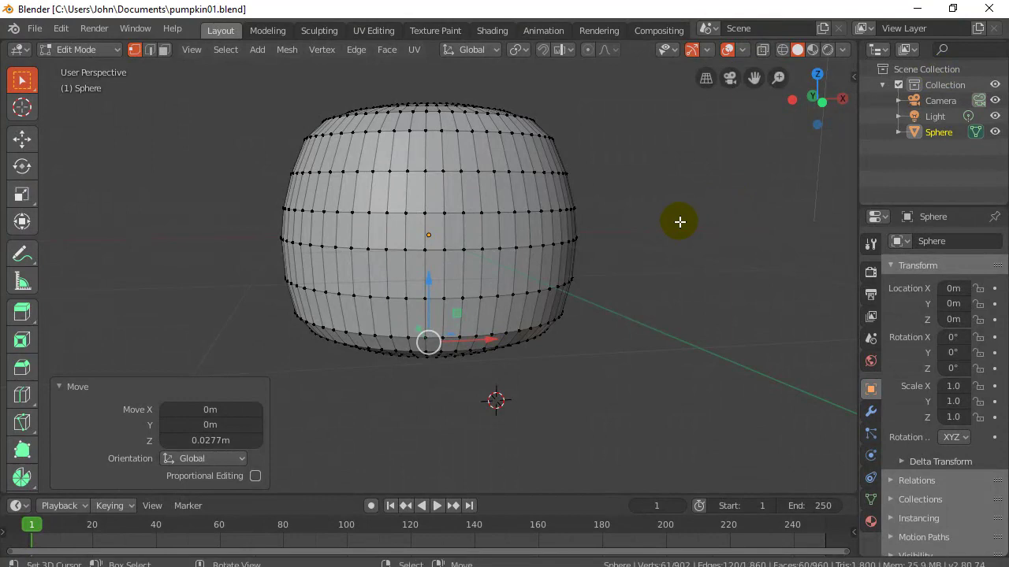
In top view, circle-select the centre vertex at the sphere's top pole.
{"action": "middle_click_drag", "start_coordinate": [234, 157], "coordinate": [243, 255]}
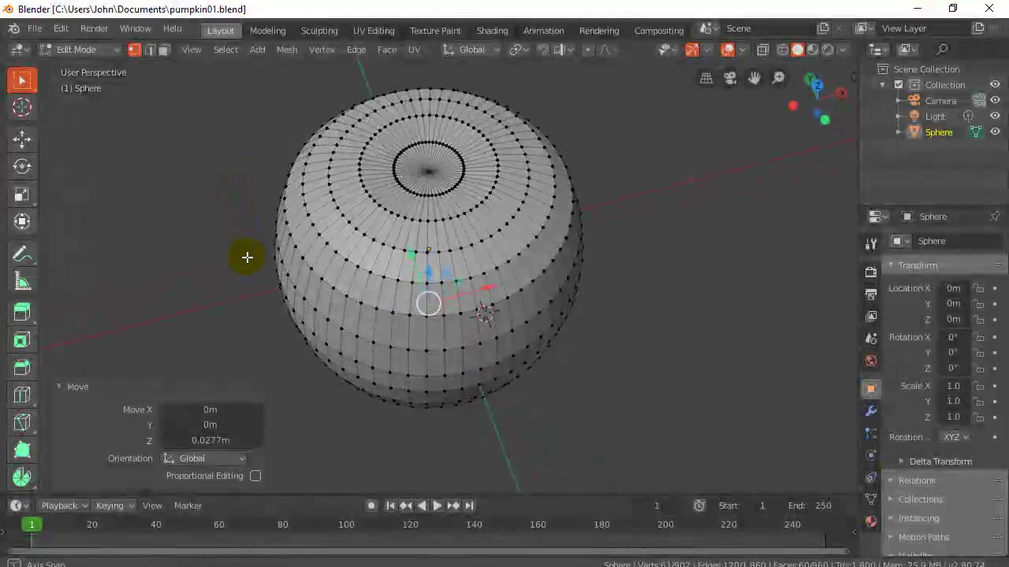
{"action": "left_click", "coordinate": [424, 171]}
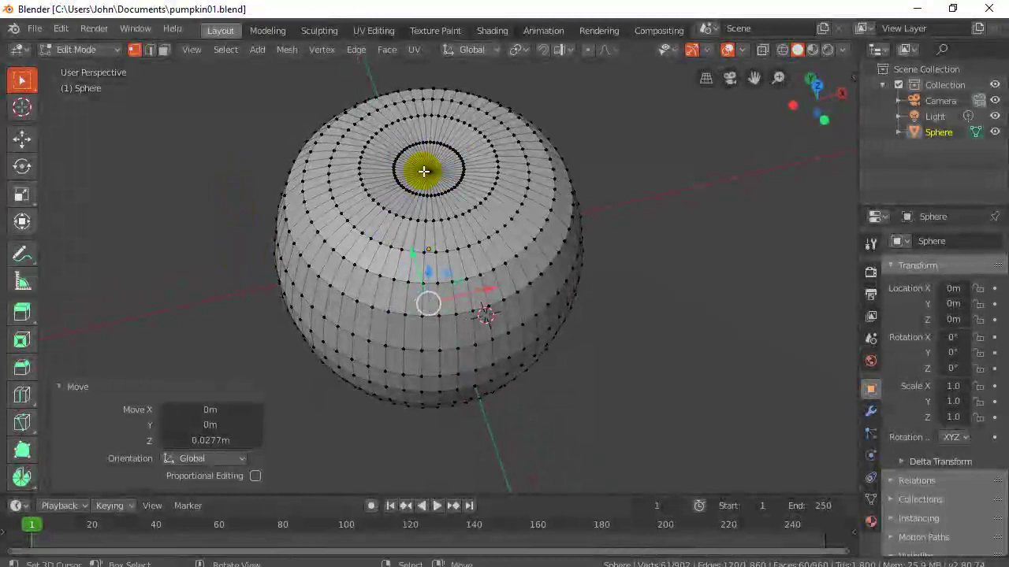
{"action": "key", "text": "KP_7"}
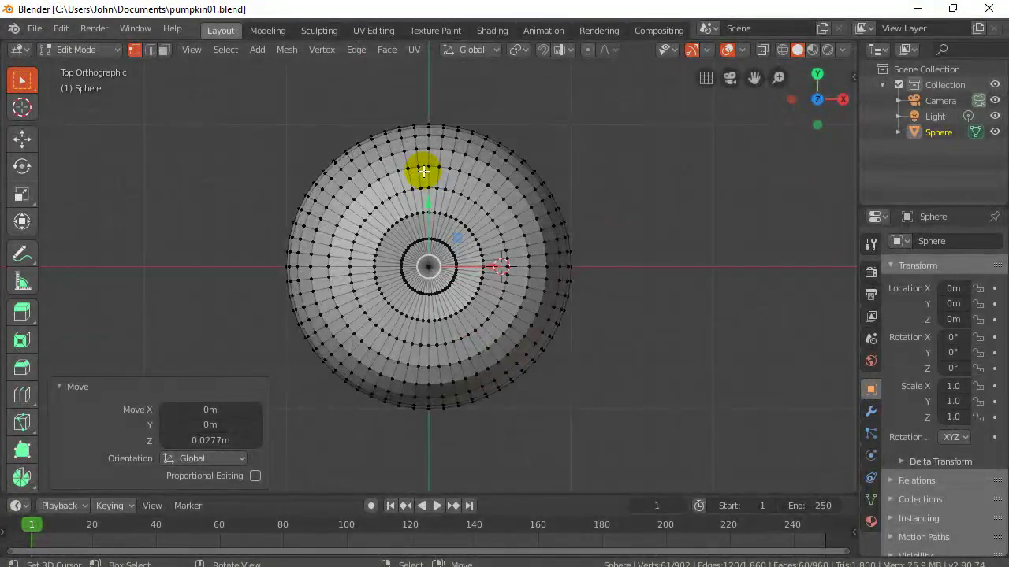
{"action": "scroll", "coordinate": [421, 296], "scroll_direction": "up", "scroll_amount": 5}
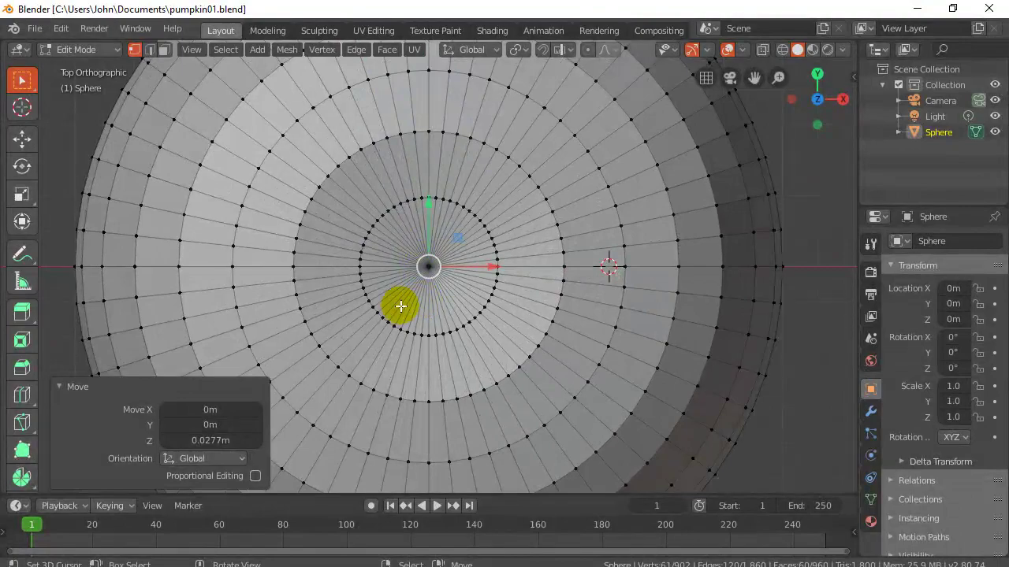
{"action": "left_click", "coordinate": [60, 386]}
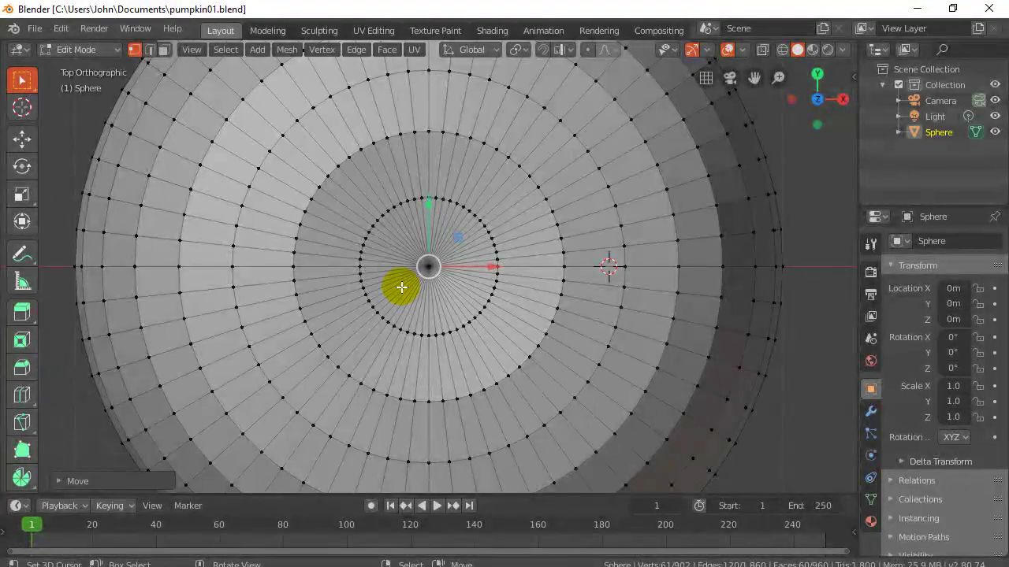
{"action": "key", "text": "c"}
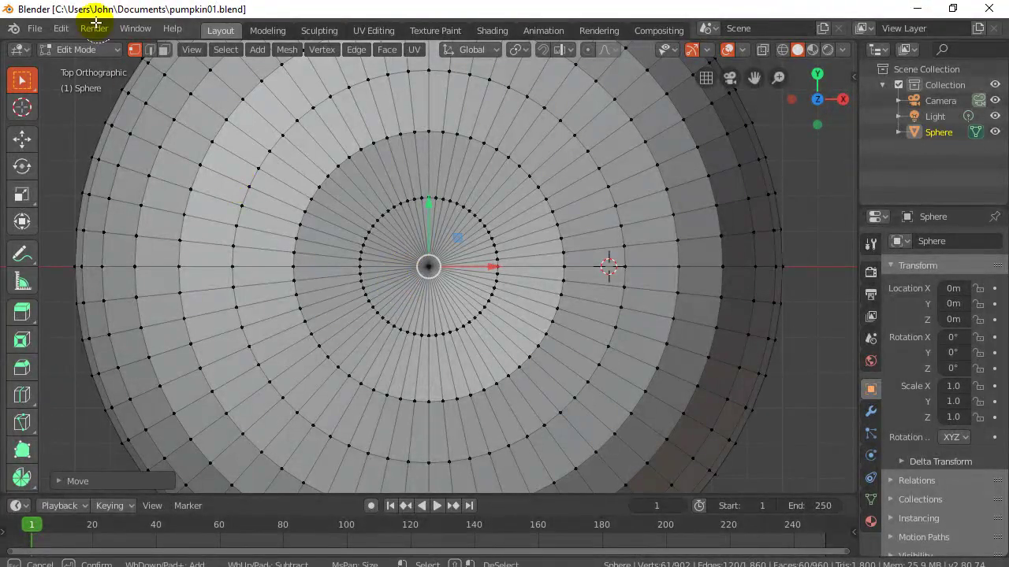
{"action": "left_click", "coordinate": [428, 264]}
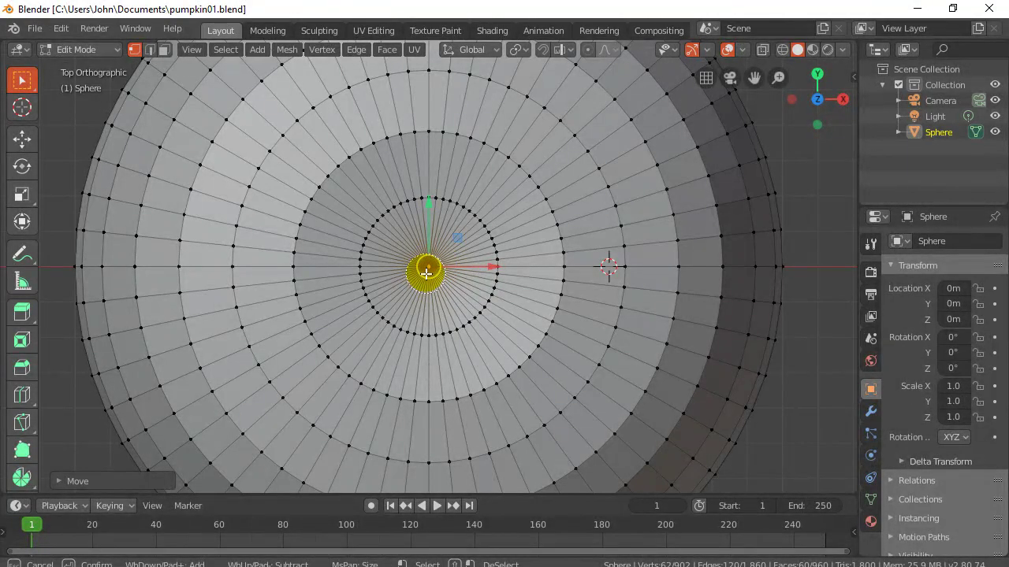
{"action": "right_click", "coordinate": [426, 273]}
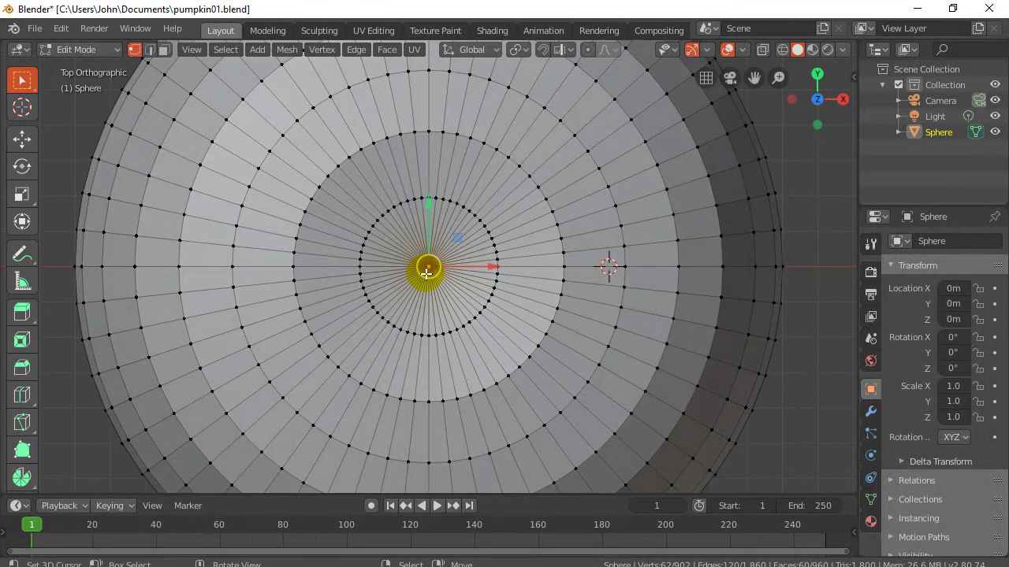
In Face select mode, circle-select the two innermost face rings and delete them.
{"action": "left_click", "coordinate": [164, 49]}
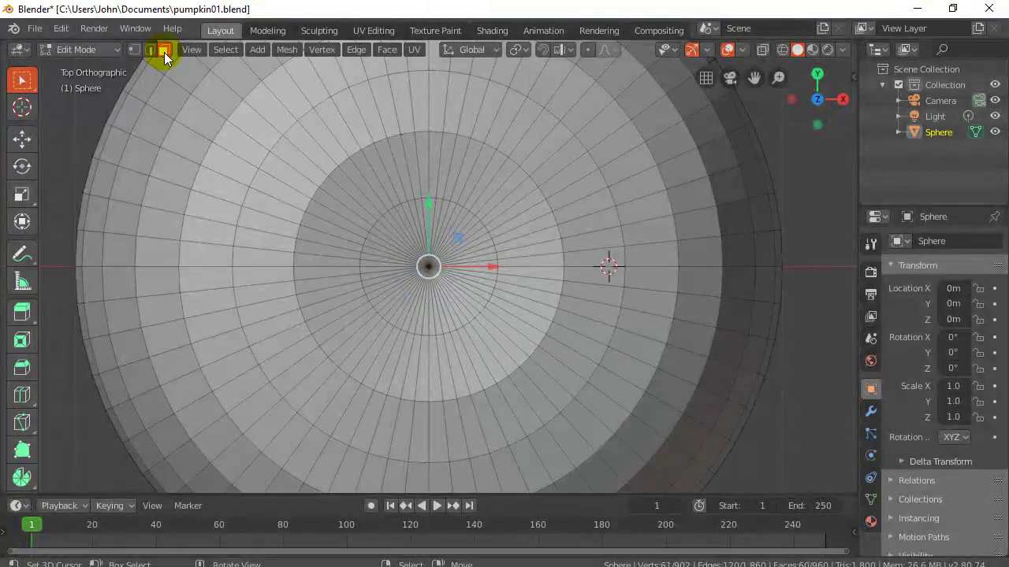
{"action": "key", "text": "c"}
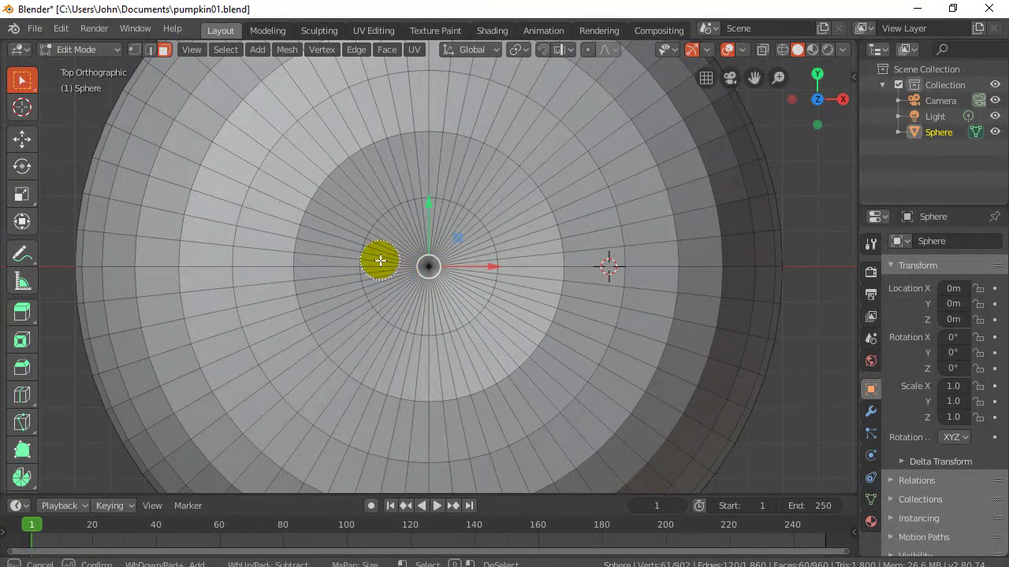
{"action": "left_click", "coordinate": [422, 264]}
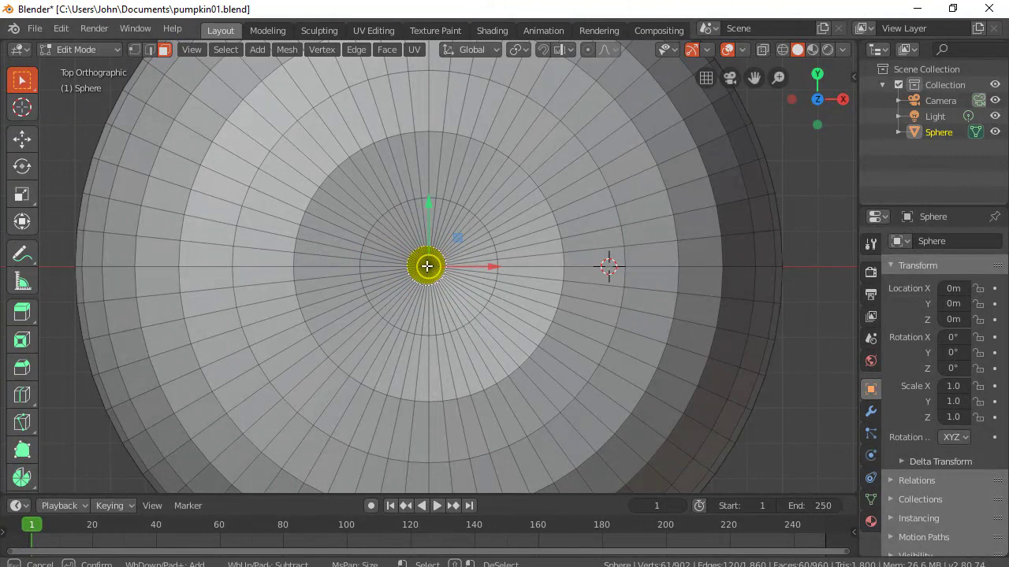
{"action": "mouse_move", "coordinate": [427, 266]}
{"action": "left_mouse_down"}
{"action": "mouse_move", "coordinate": [436, 287]}
{"action": "mouse_move", "coordinate": [431, 265]}
{"action": "left_mouse_up"}
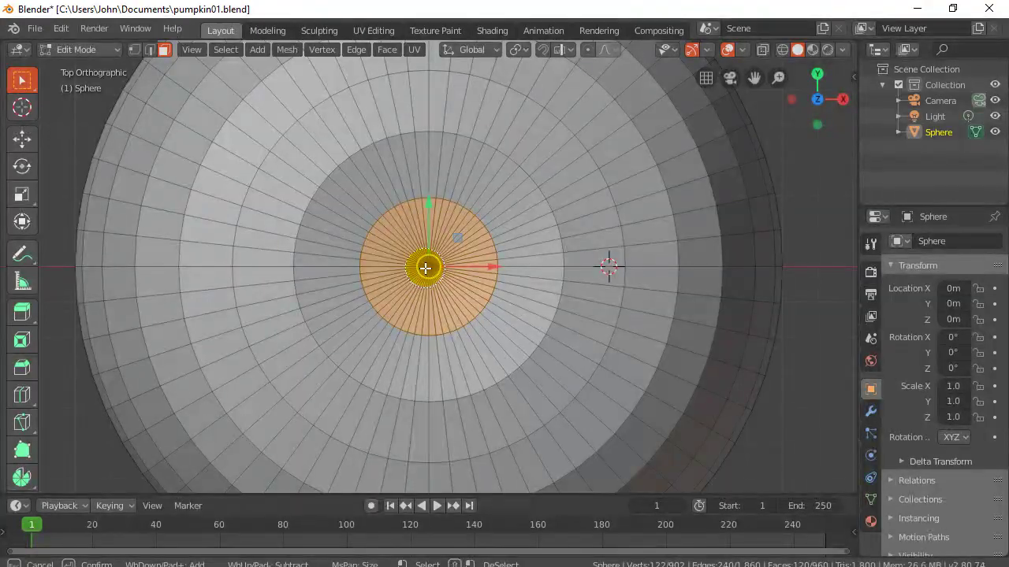
{"action": "key", "text": "Escape"}
{"action": "key", "text": "x"}
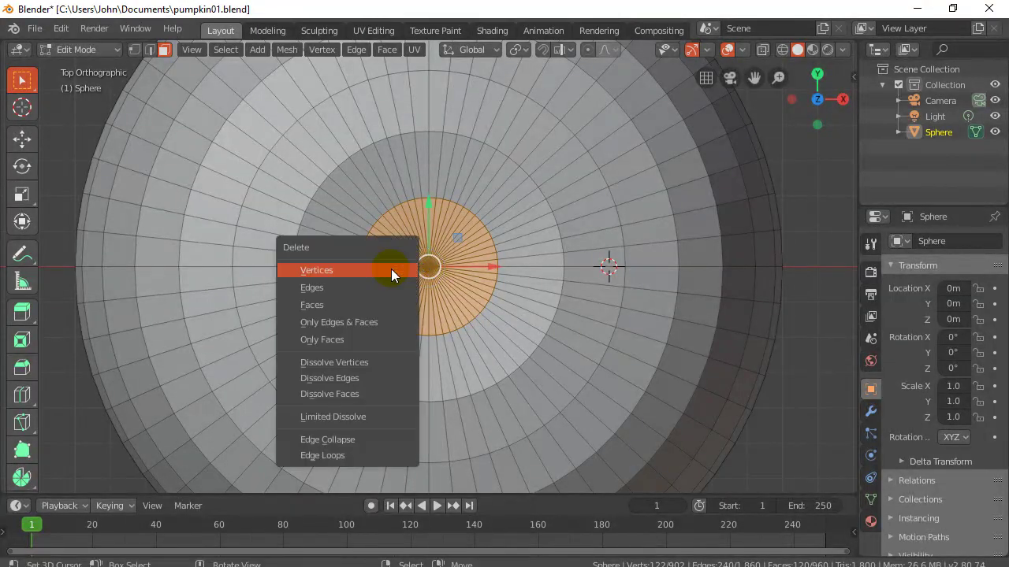
{"action": "left_click", "coordinate": [344, 304]}
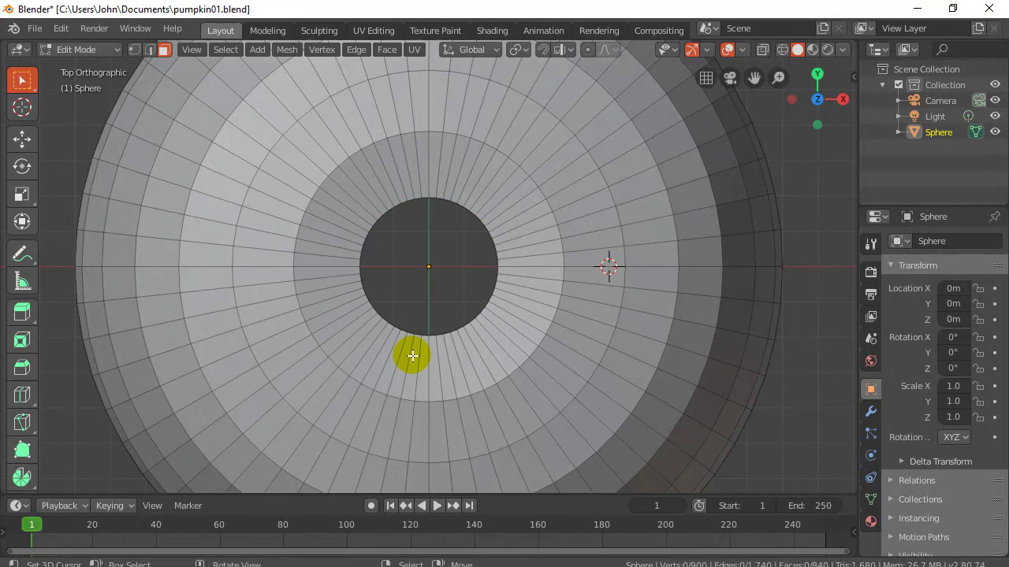
{"action": "middle_click_drag", "start_coordinate": [412, 353], "coordinate": [436, 284]}
{"action": "scroll", "coordinate": [412, 282], "scroll_direction": "down", "scroll_amount": 5}
{"action": "scroll", "coordinate": [404, 408], "scroll_direction": "up", "scroll_amount": 4}
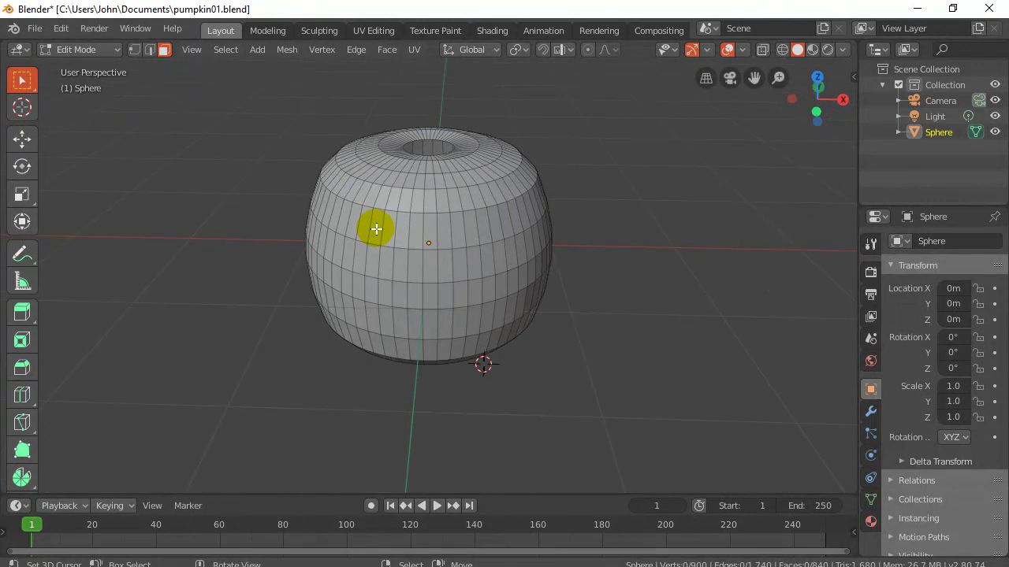
{"action": "left_click", "coordinate": [725, 564]}
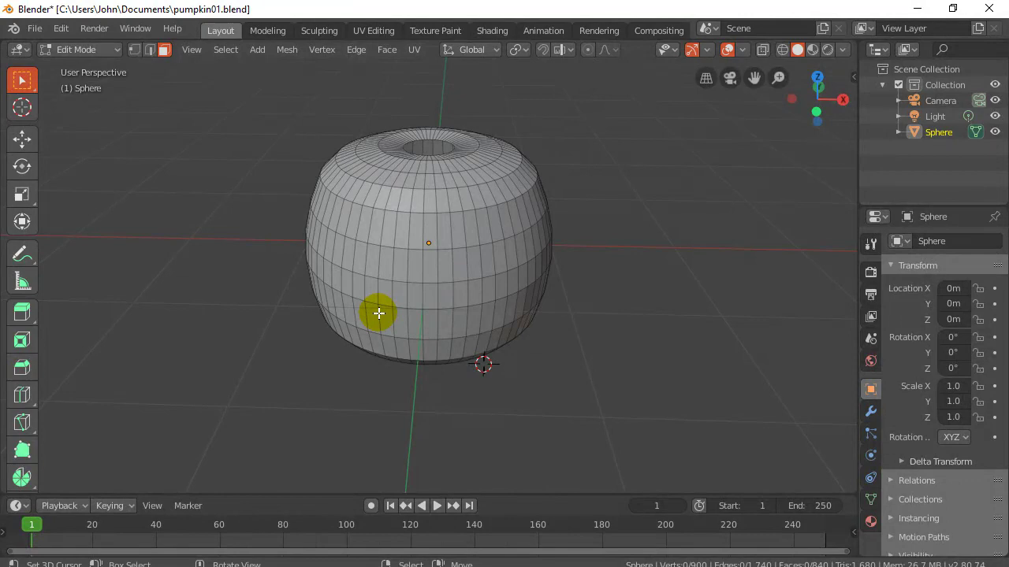
{"action": "scroll", "coordinate": [377, 320], "scroll_direction": "up", "scroll_amount": 2}
In top view Edge select mode, select radial edges around the lower-right of the opening.
{"action": "middle_click_drag", "start_coordinate": [342, 228], "coordinate": [347, 266]}
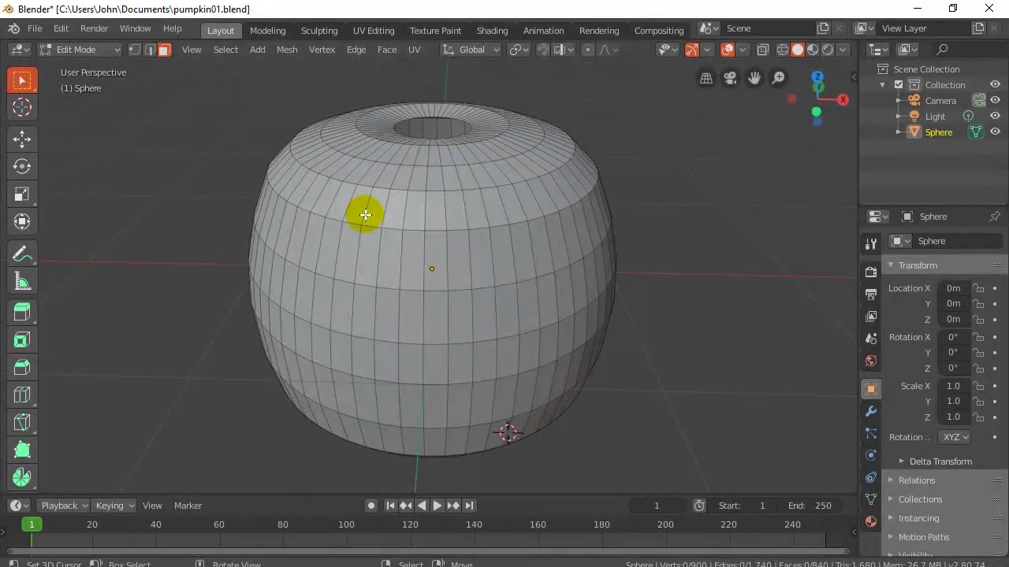
{"action": "key", "text": "KP_7"}
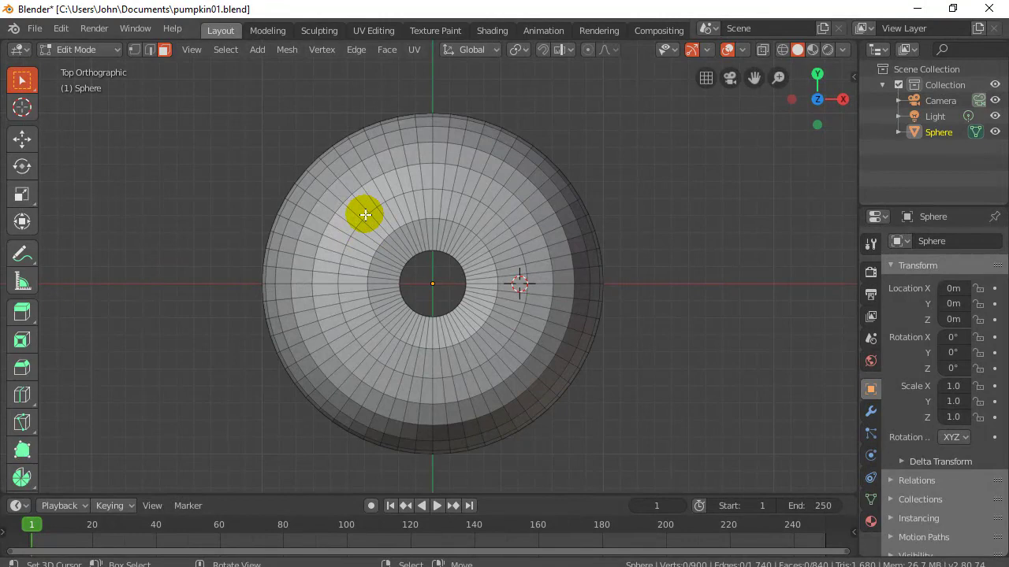
{"action": "scroll", "coordinate": [423, 342], "scroll_direction": "up", "scroll_amount": 4}
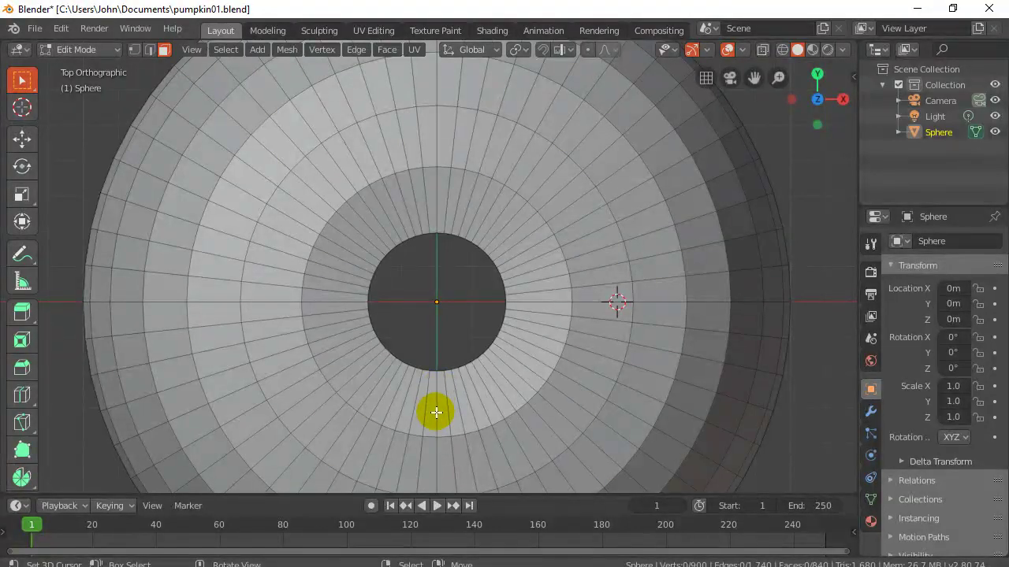
{"action": "left_click", "coordinate": [149, 50]}
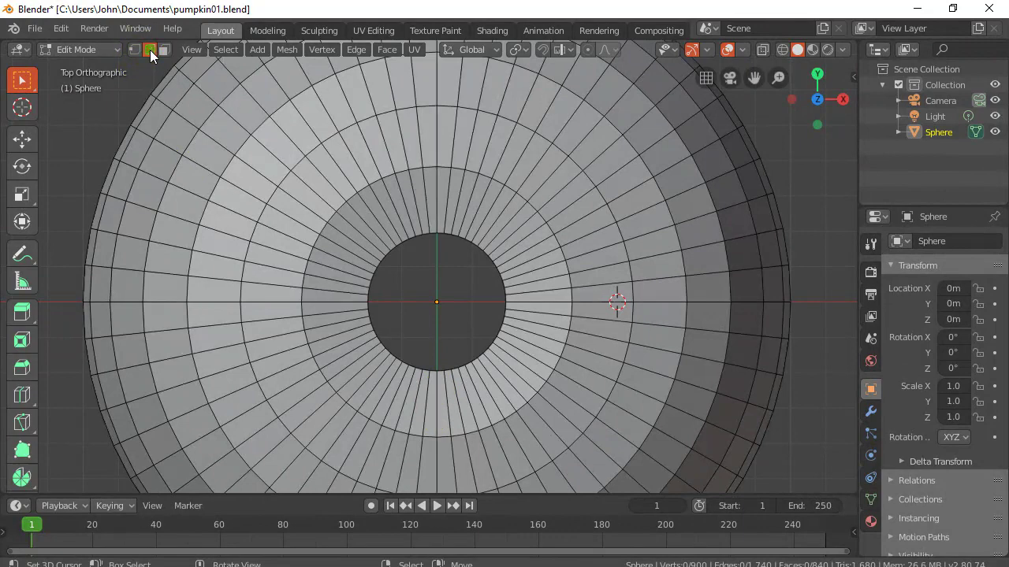
{"action": "left_click", "coordinate": [437, 397]}
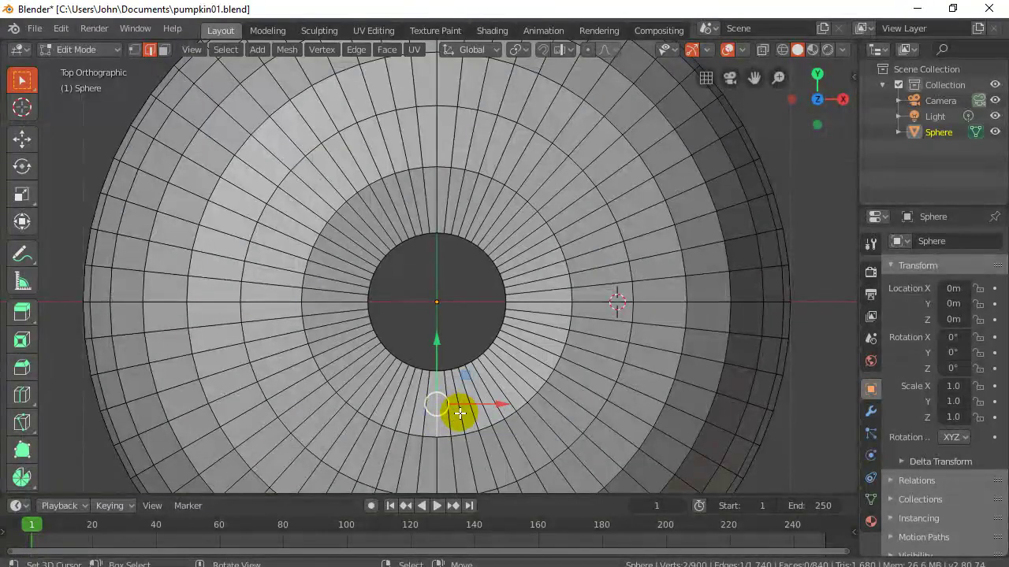
{"action": "left_click", "coordinate": [504, 394], "text": "shift"}
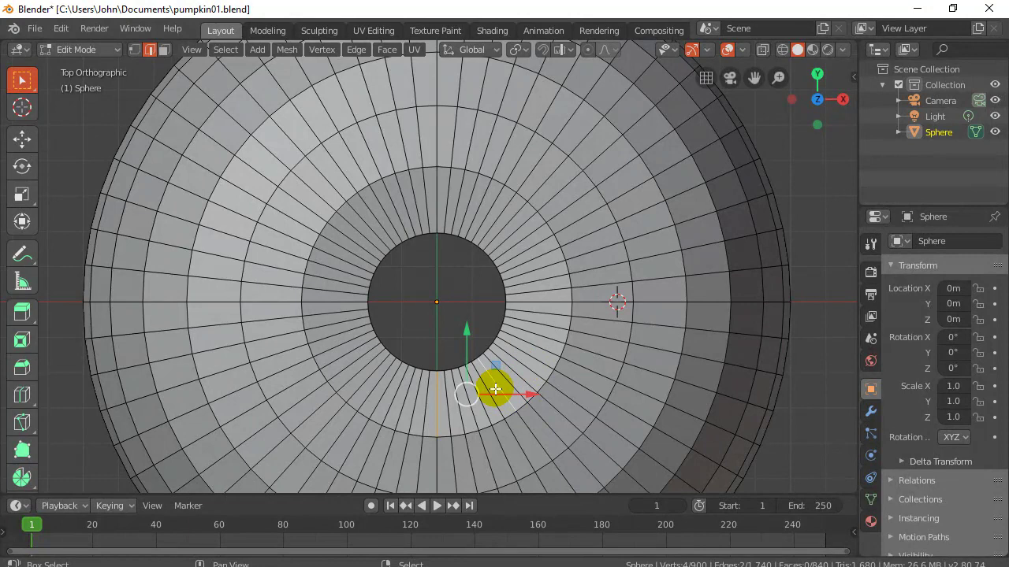
{"action": "left_click", "coordinate": [540, 338], "text": "shift"}
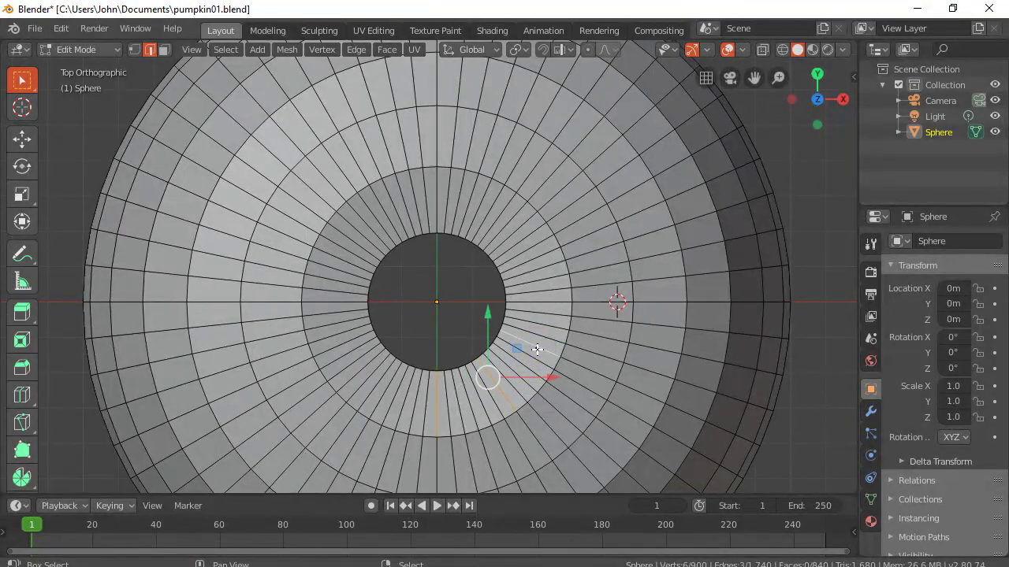
{"action": "left_click", "coordinate": [541, 300], "text": "shift"}
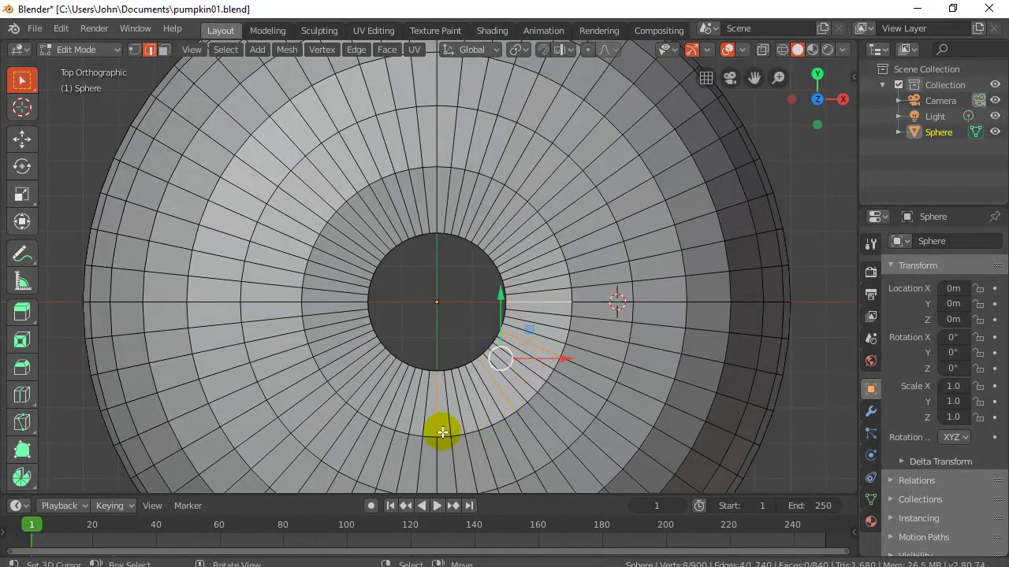
{"action": "left_click", "coordinate": [500, 414], "text": "shift"}
{"action": "left_click", "coordinate": [512, 402], "text": "shift"}
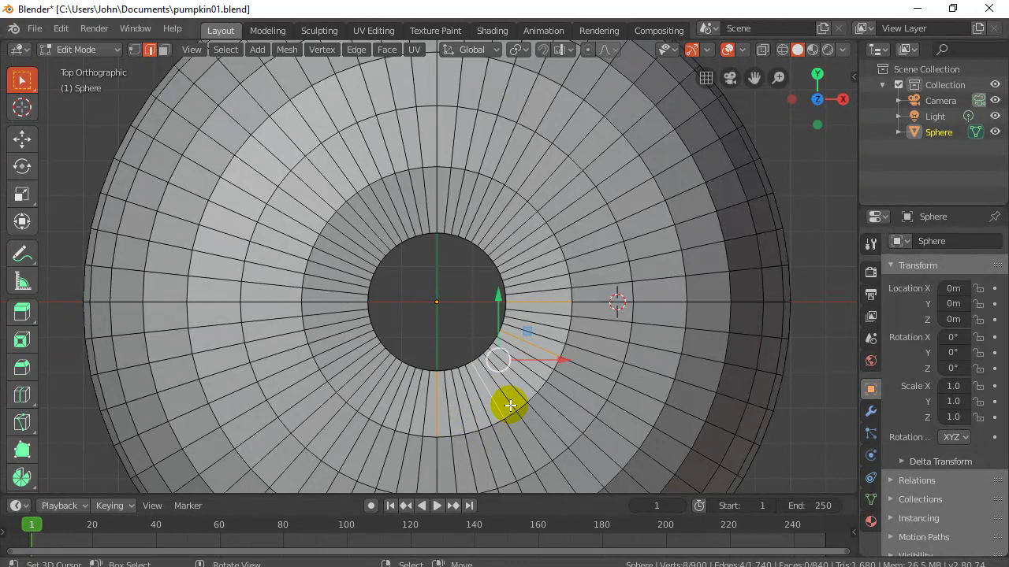
{"action": "key", "text": "ctrl+z"}
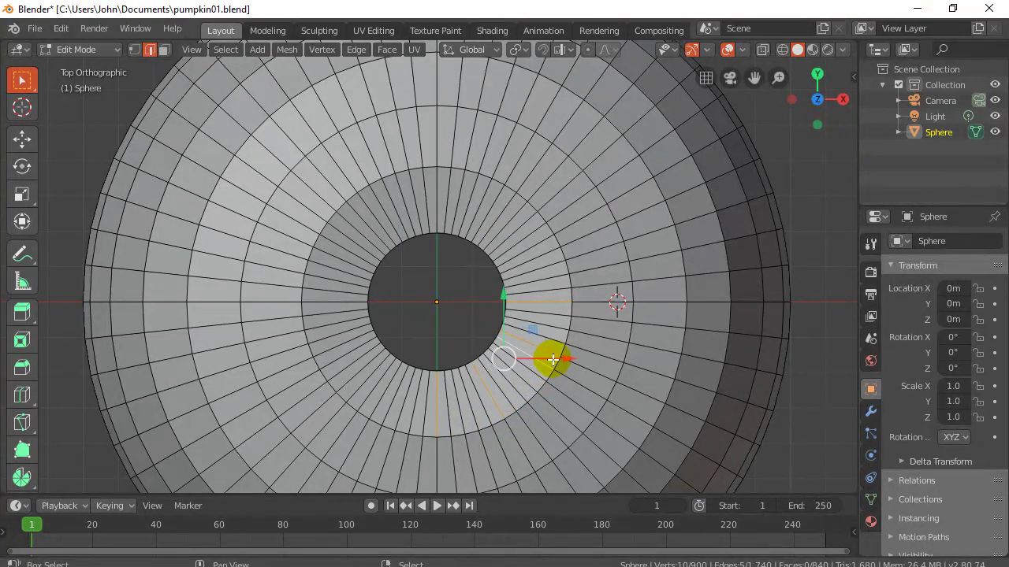
{"action": "left_click", "coordinate": [556, 303], "text": "shift"}
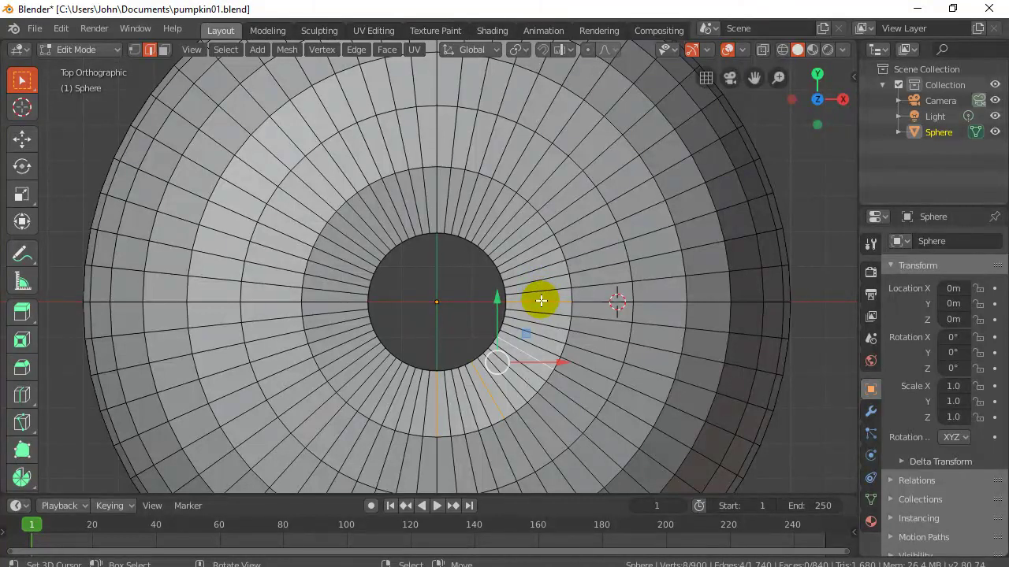
Add more evenly spaced radial edges around the top and left of the crown.
{"action": "left_click", "coordinate": [525, 247], "text": "shift"}
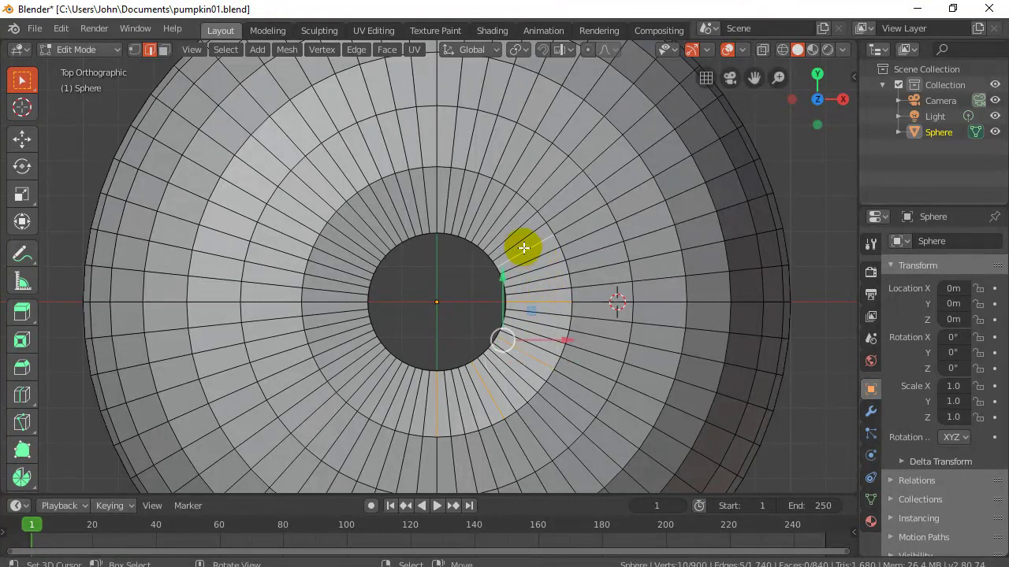
{"action": "left_click", "coordinate": [492, 222], "text": "shift"}
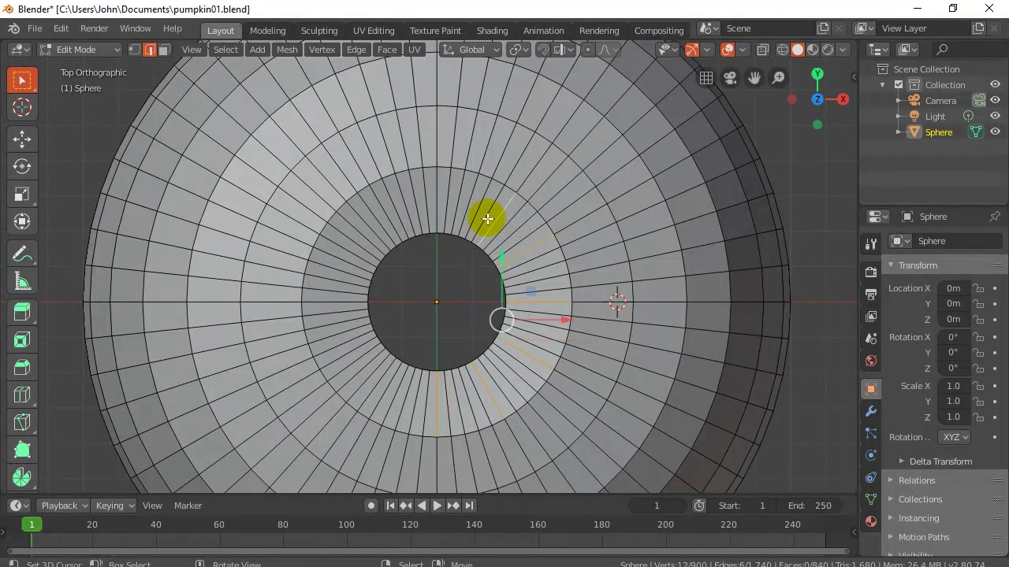
{"action": "left_click", "coordinate": [440, 204], "text": "shift"}
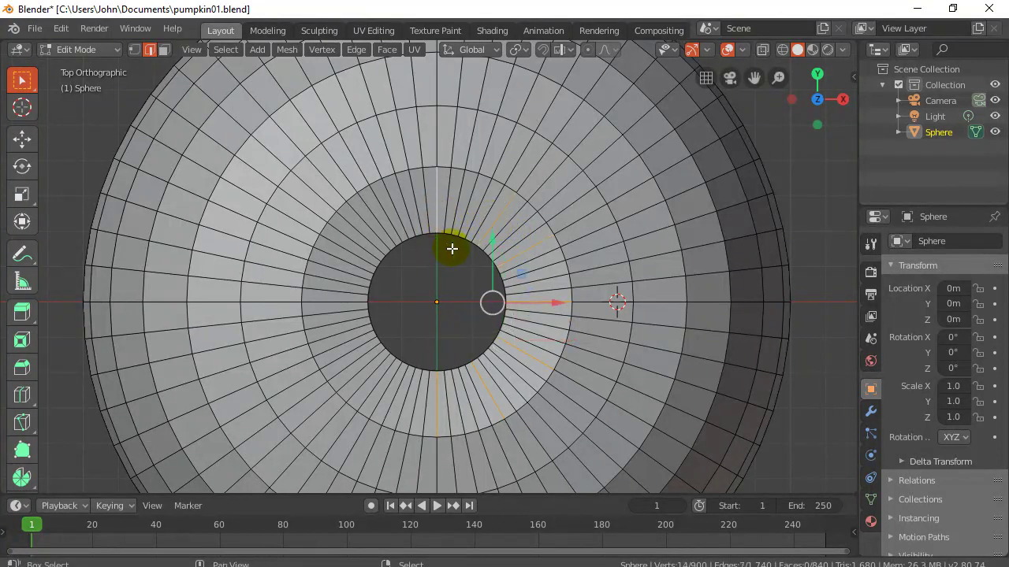
{"action": "left_click", "coordinate": [498, 221], "text": "shift"}
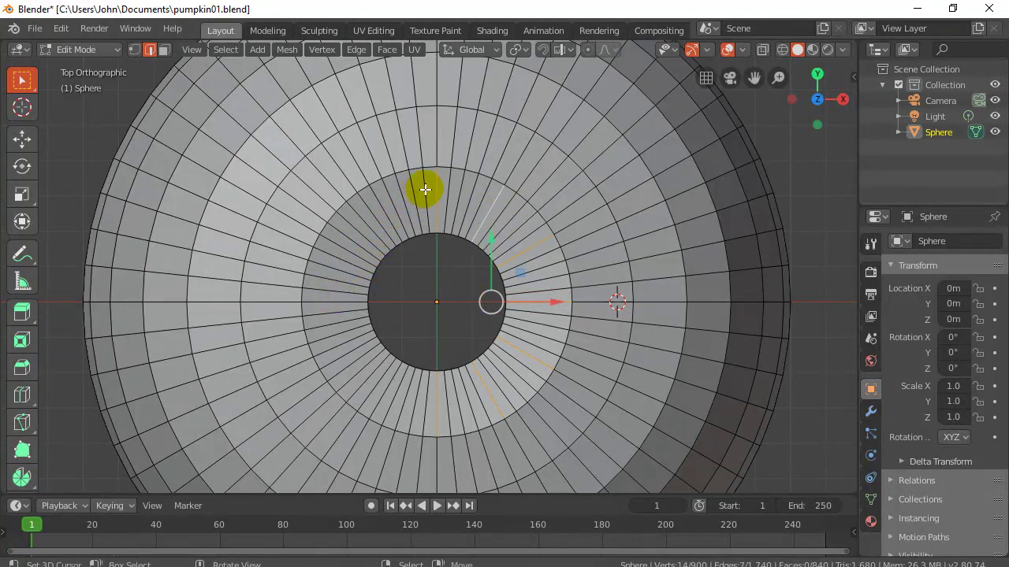
{"action": "left_click", "coordinate": [369, 207], "text": "shift"}
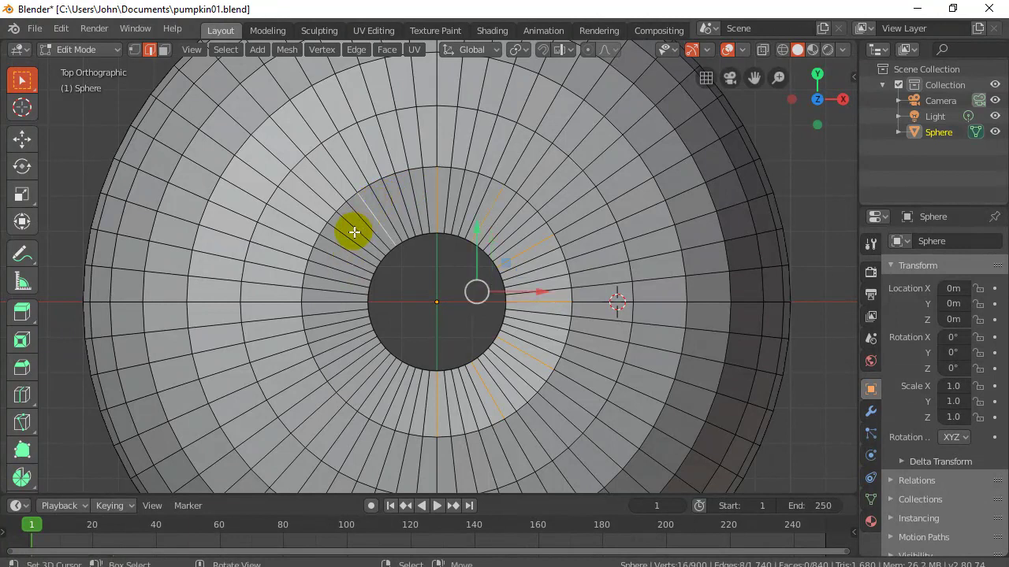
{"action": "left_click", "coordinate": [332, 267], "text": "shift"}
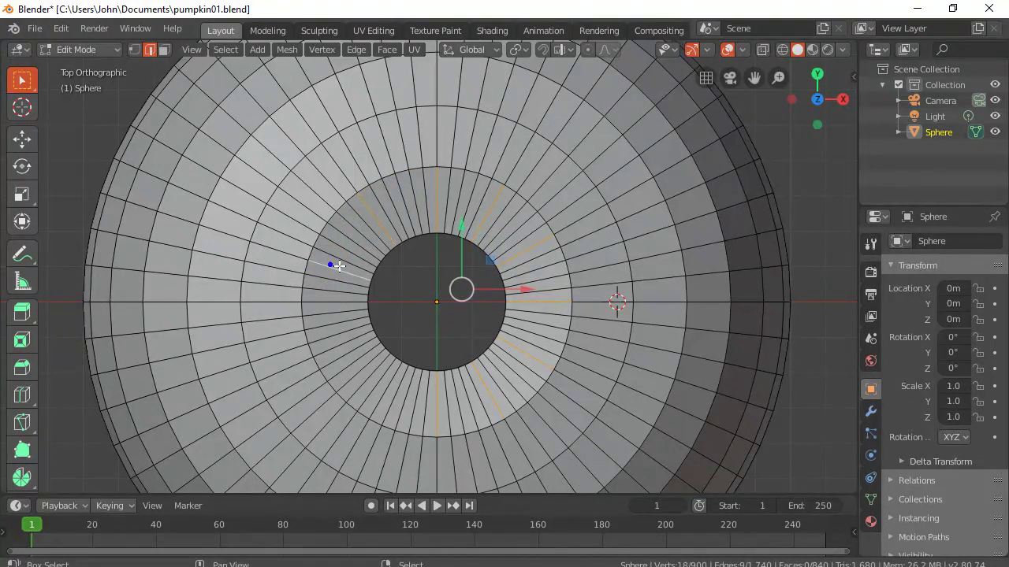
{"action": "left_click", "coordinate": [311, 331], "text": "shift"}
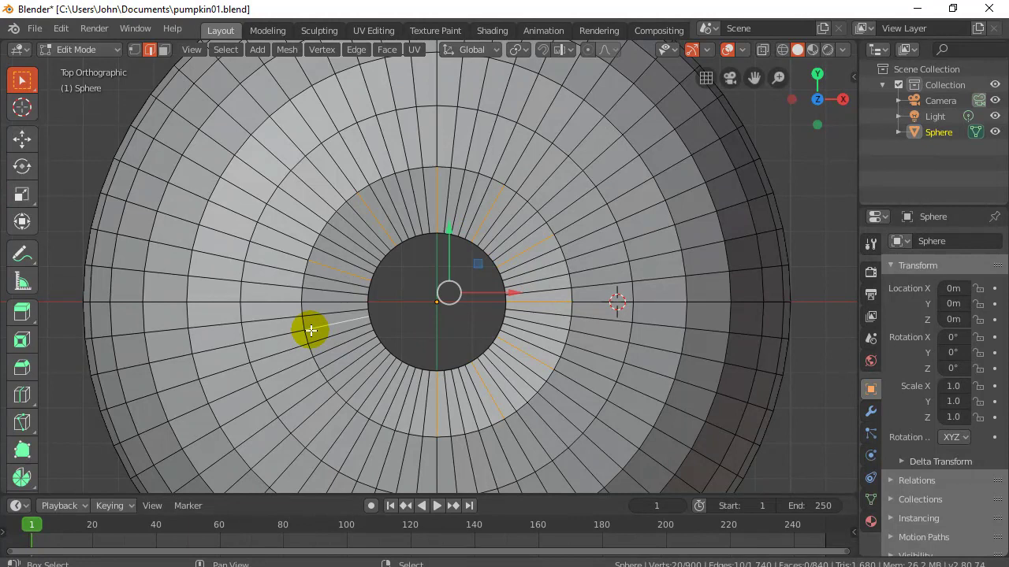
{"action": "left_click", "coordinate": [313, 331], "text": "shift"}
{"action": "left_click", "coordinate": [321, 338], "text": "shift"}
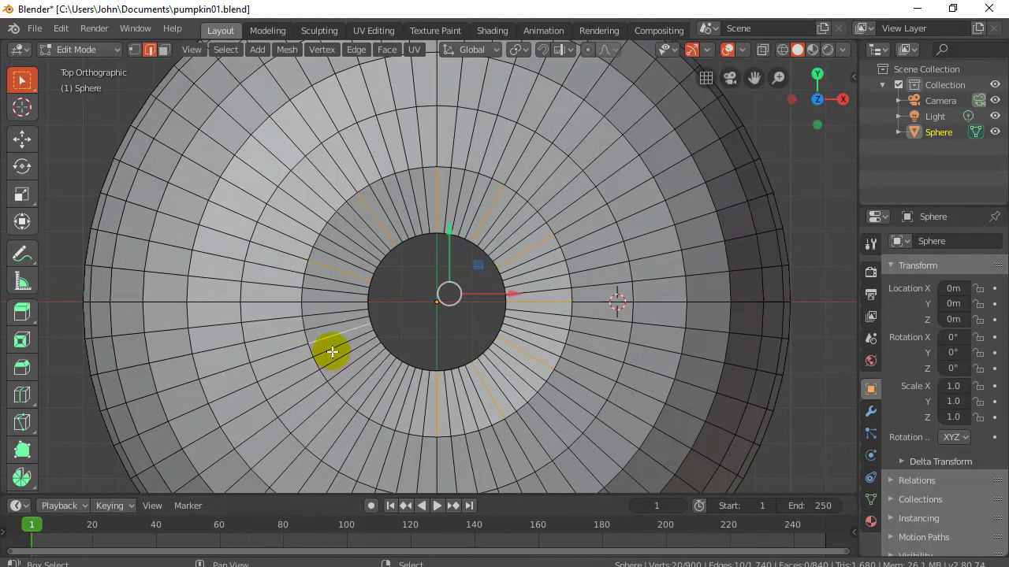
{"action": "left_click", "coordinate": [362, 397], "text": "shift"}
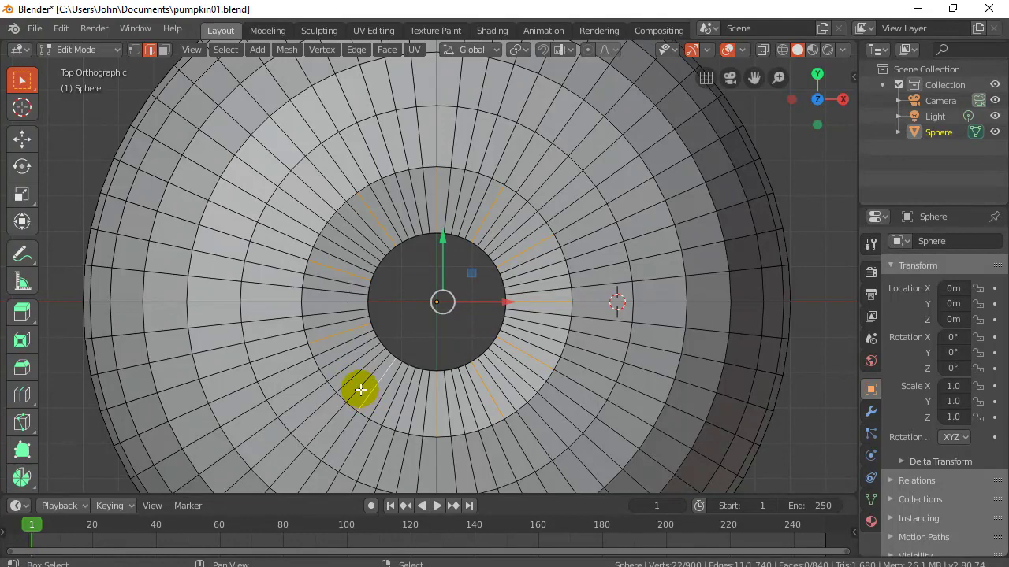
{"action": "middle_click_drag", "start_coordinate": [465, 396], "coordinate": [463, 352]}
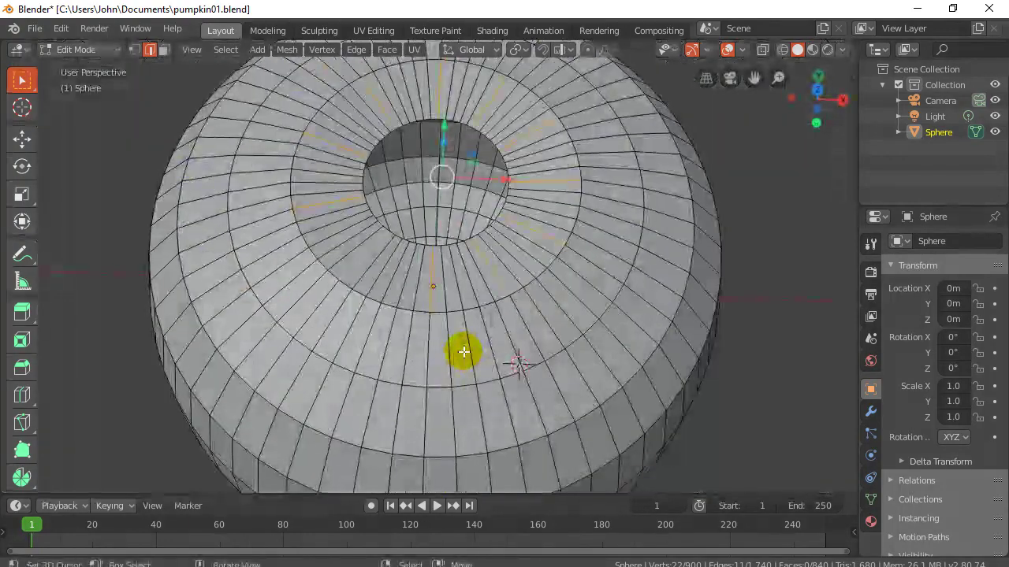
Extend the picked rib edges into full vertical loops using Select Loops > Edge Loops.
{"action": "scroll", "coordinate": [462, 339], "scroll_direction": "down", "scroll_amount": 3}
{"action": "scroll", "coordinate": [462, 331], "scroll_direction": "up", "scroll_amount": 3}
{"action": "middle_click_drag", "start_coordinate": [461, 300], "coordinate": [465, 342]}
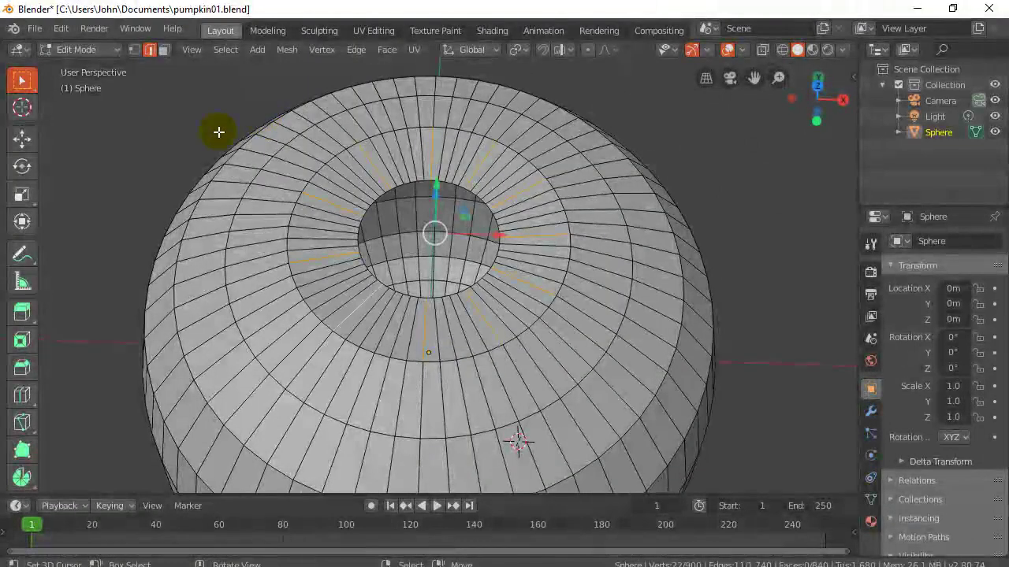
{"action": "left_click", "coordinate": [226, 49]}
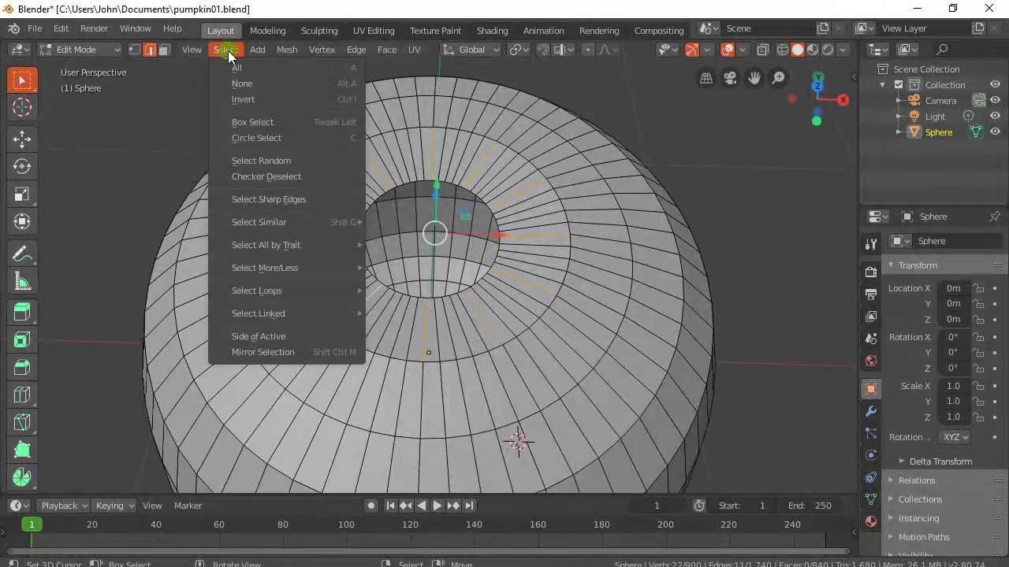
{"action": "mouse_move", "coordinate": [234, 293]}
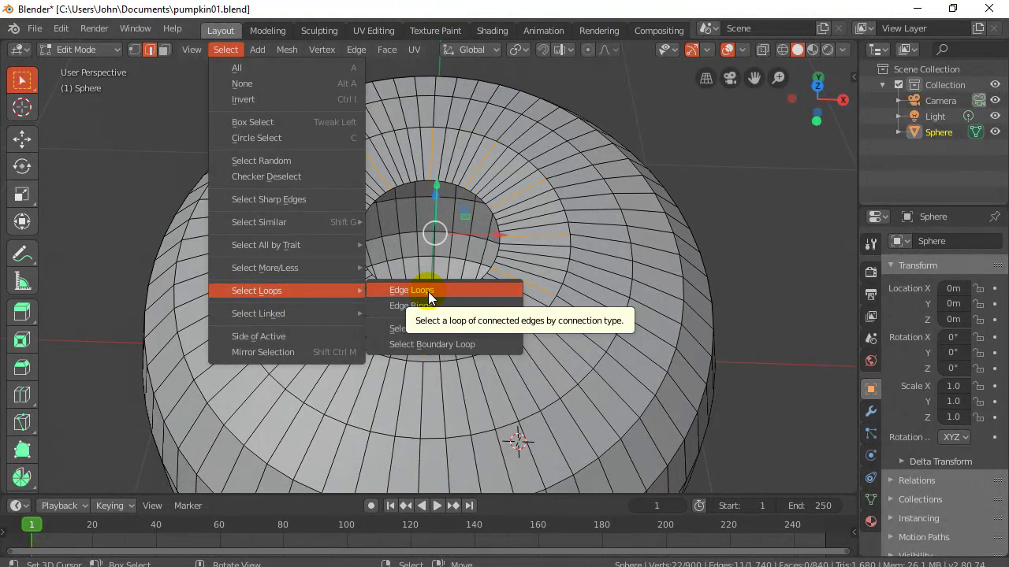
{"action": "left_click", "coordinate": [428, 292]}
Orbit around the sphere to check the loops, and glance at the pumpkin reference images.
{"action": "middle_click_drag", "start_coordinate": [428, 290], "coordinate": [476, 367], "text": "ctrl"}
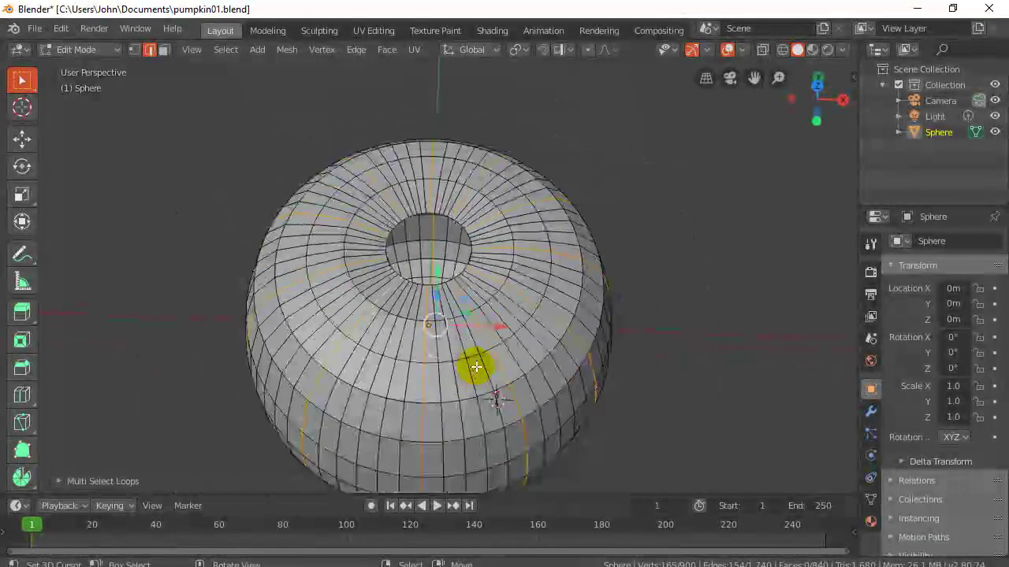
{"action": "middle_click_drag", "start_coordinate": [401, 414], "coordinate": [394, 388]}
{"action": "scroll", "coordinate": [394, 388], "scroll_direction": "up", "scroll_amount": 3}
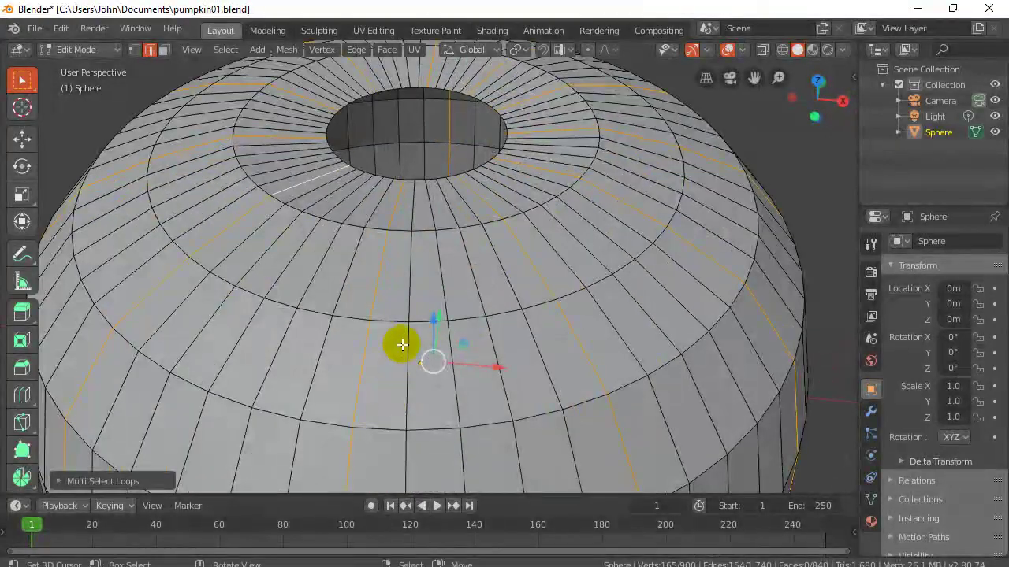
{"action": "scroll", "coordinate": [378, 302], "scroll_direction": "up", "scroll_amount": 2}
{"action": "middle_click_drag", "start_coordinate": [383, 326], "coordinate": [394, 353]}
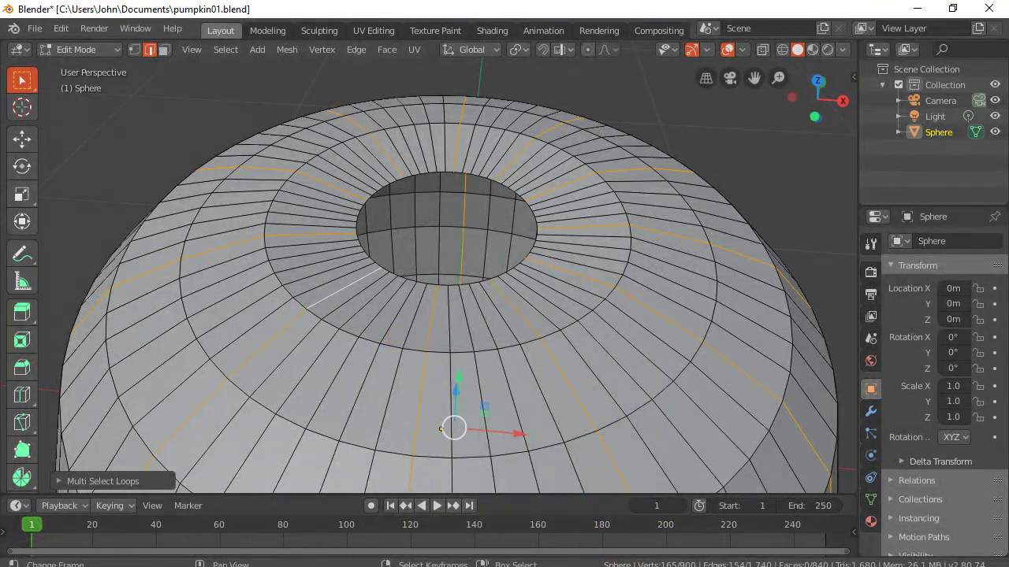
{"action": "key", "text": "alt+Tab"}
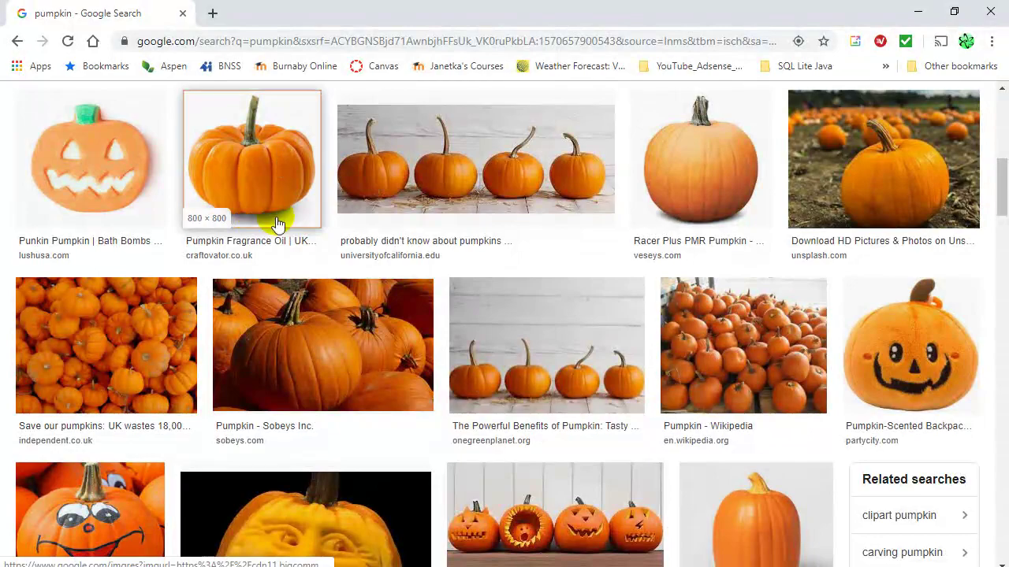
{"action": "key", "text": "alt+Tab"}
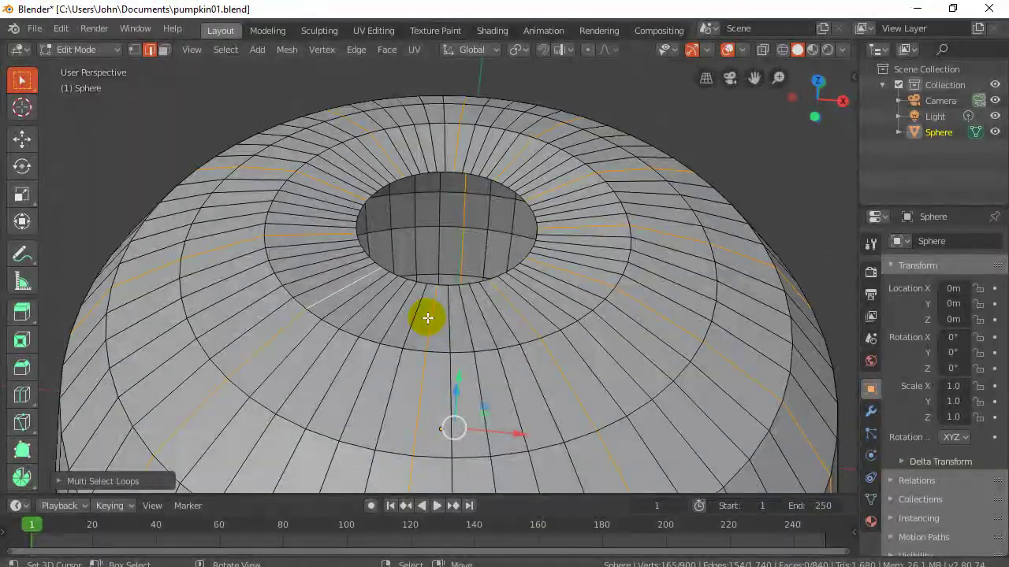
Bevel the selected vertical loops with Ctrl+B into narrow strips of paired edges.
{"action": "left_click", "coordinate": [356, 51]}
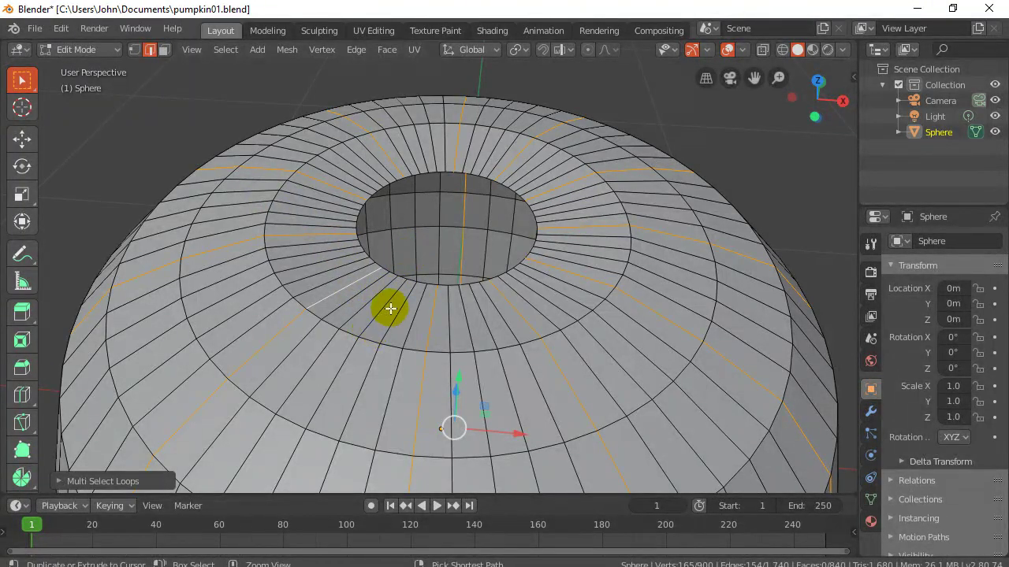
{"action": "key", "text": "ctrl+b"}
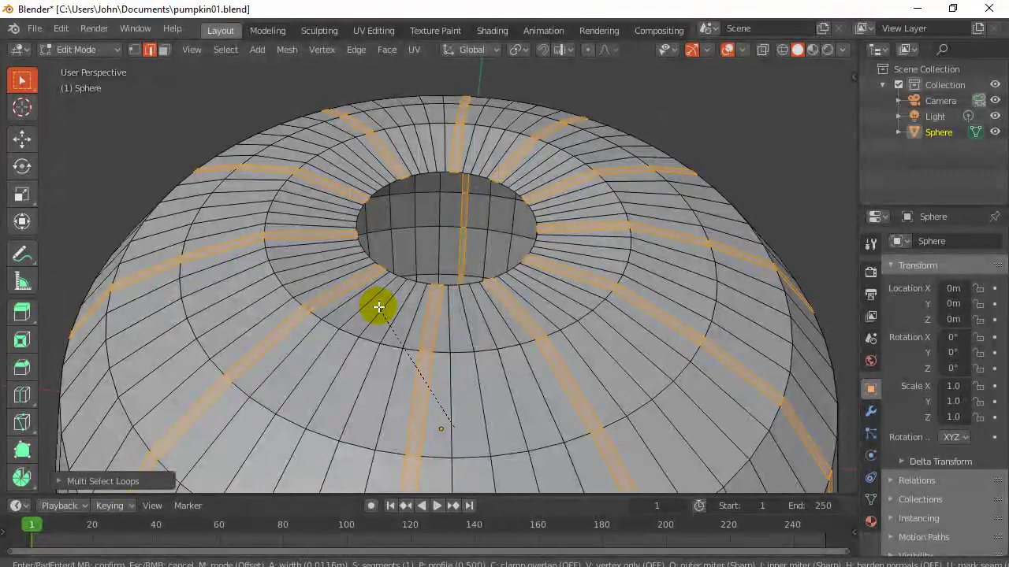
{"action": "left_click", "coordinate": [379, 308]}
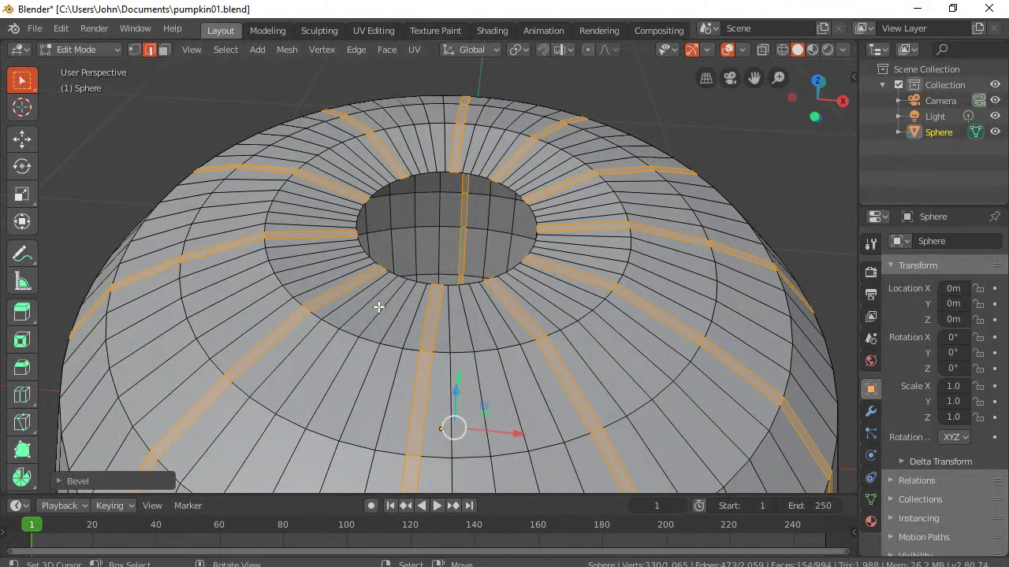
Scale the bevelled rib loops to 0.9 along the X axis.
{"action": "scroll", "coordinate": [124, 157], "scroll_direction": "down", "scroll_amount": 8}
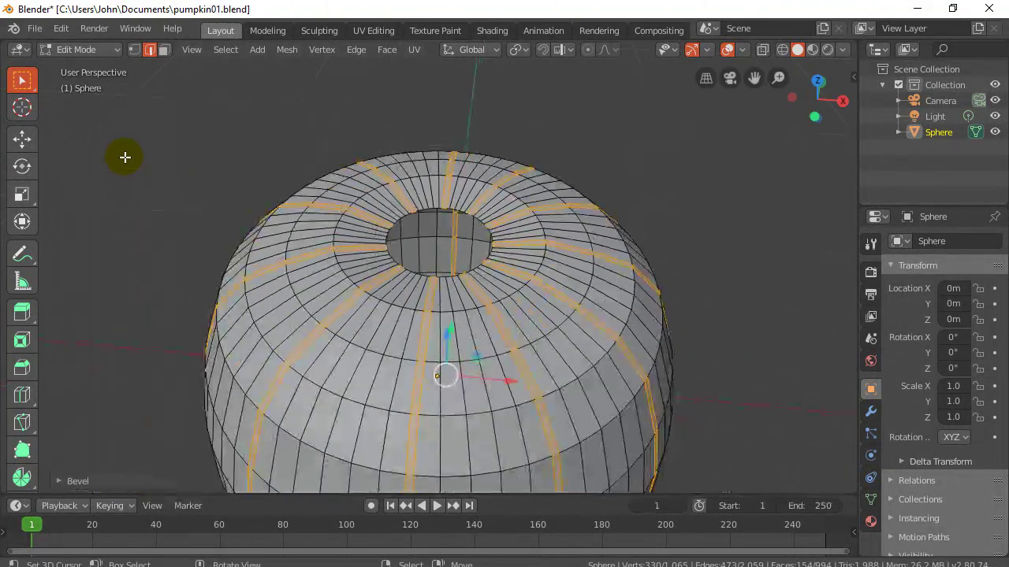
{"action": "middle_click_drag", "start_coordinate": [163, 188], "coordinate": [178, 119], "text": "shift"}
{"action": "middle_click_drag", "start_coordinate": [192, 223], "coordinate": [219, 254]}
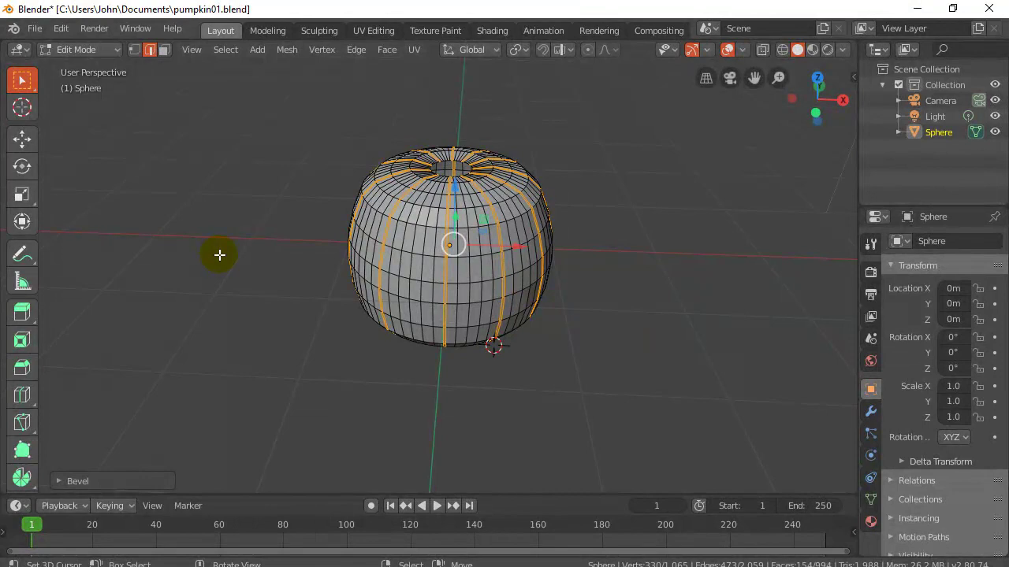
{"action": "key", "text": "s"}
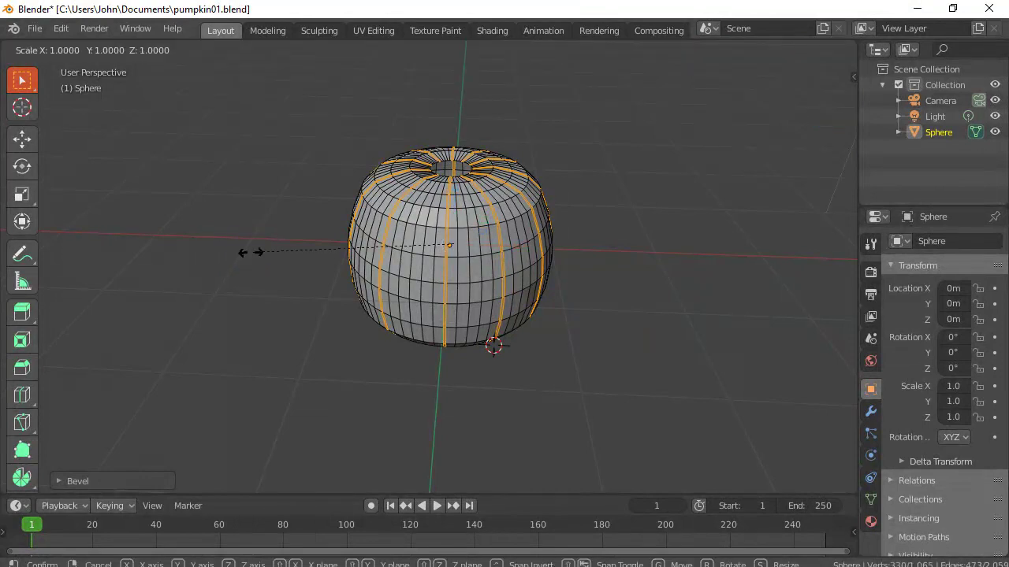
{"action": "key", "text": "x"}
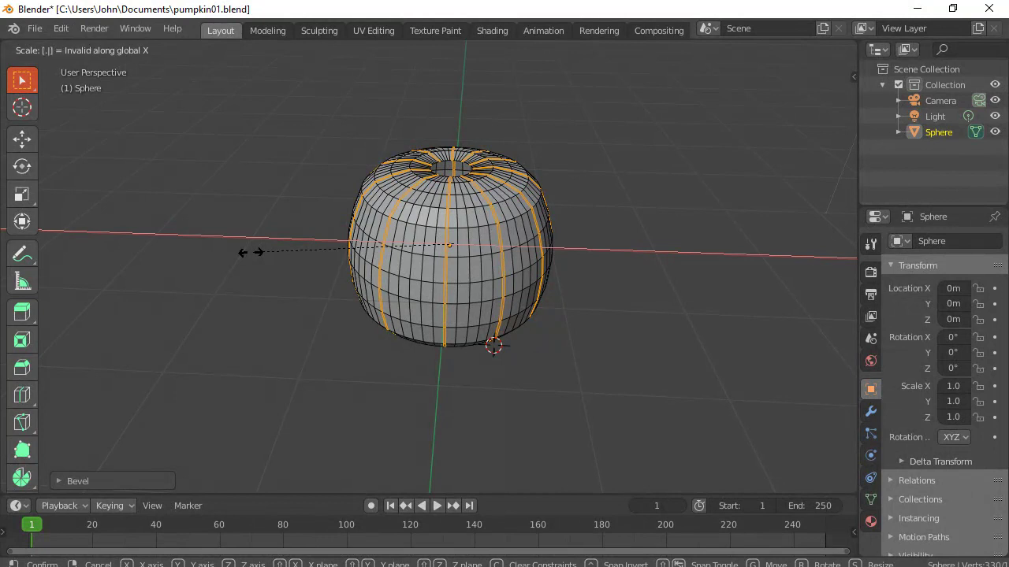
{"action": "type", "text": ".9"}
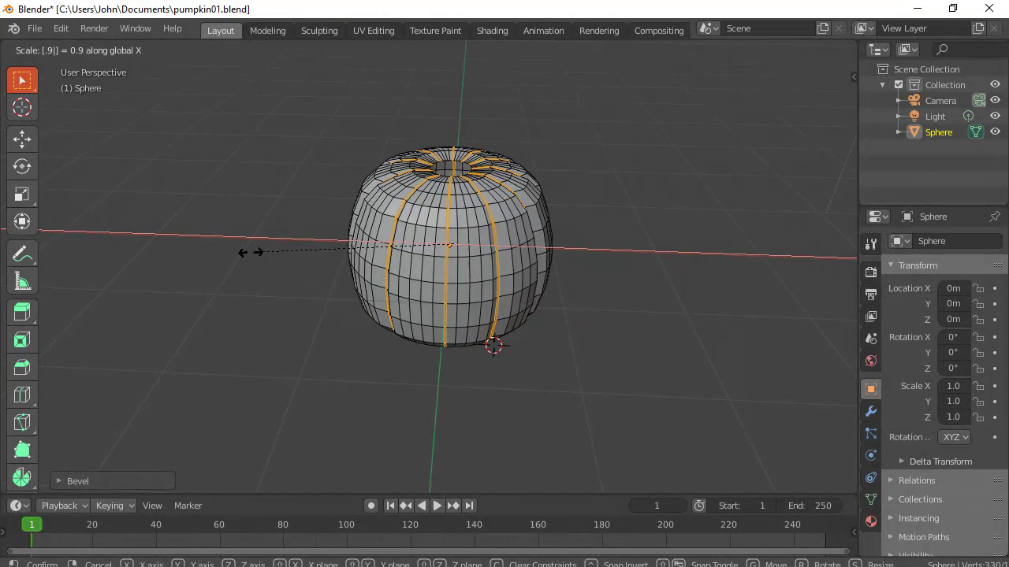
{"action": "left_click", "coordinate": [251, 252]}
Scale the rib loops to 0.9 along Y and inspect the resulting grooves.
{"action": "mouse_move", "coordinate": [250, 253]}
{"action": "middle_mouse_down"}
{"action": "mouse_move", "coordinate": [254, 367]}
{"action": "mouse_move", "coordinate": [270, 297]}
{"action": "mouse_move", "coordinate": [258, 255]}
{"action": "middle_mouse_up"}
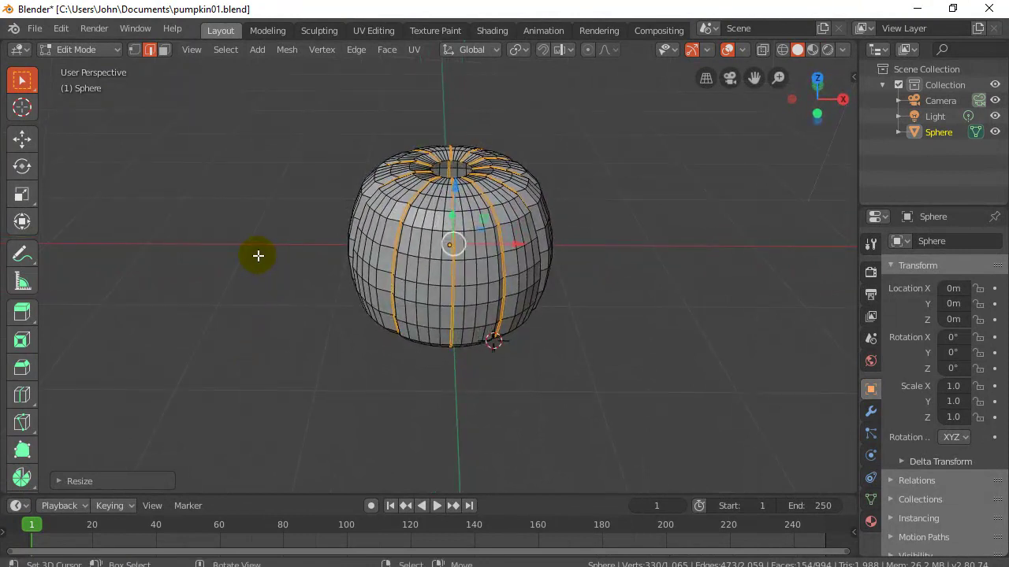
{"action": "key", "text": "s"}
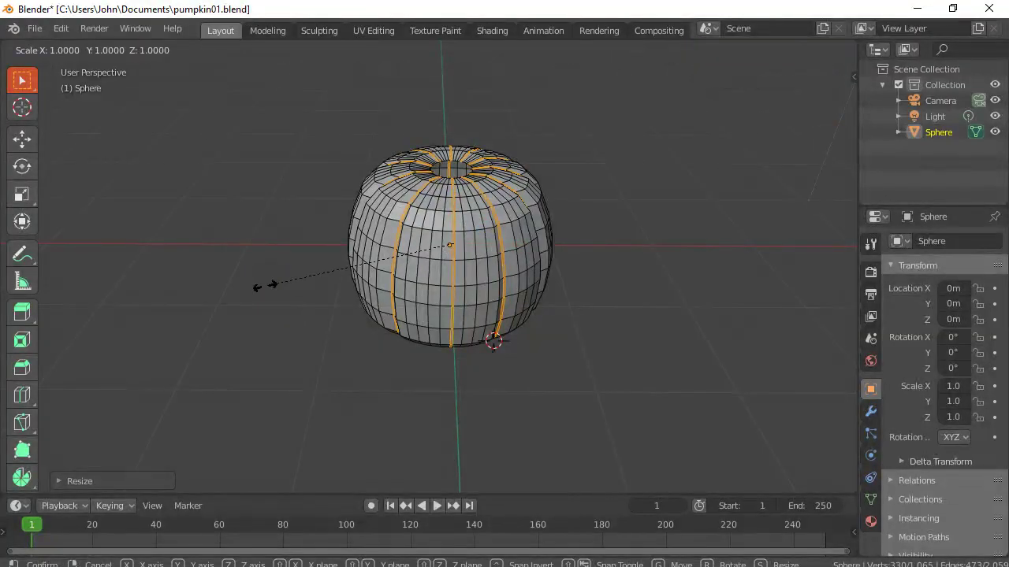
{"action": "key", "text": "y"}
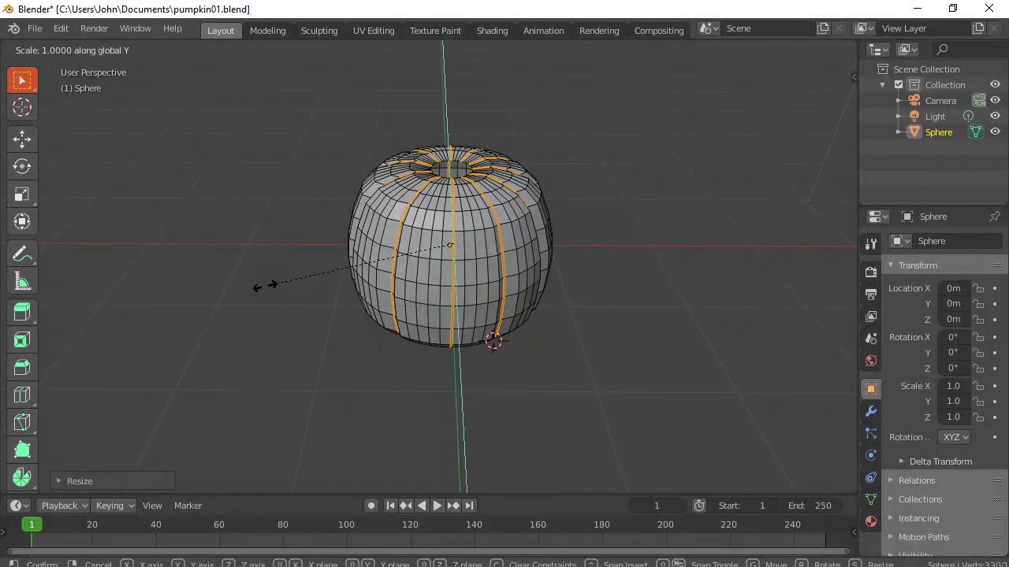
{"action": "type", "text": ".9"}
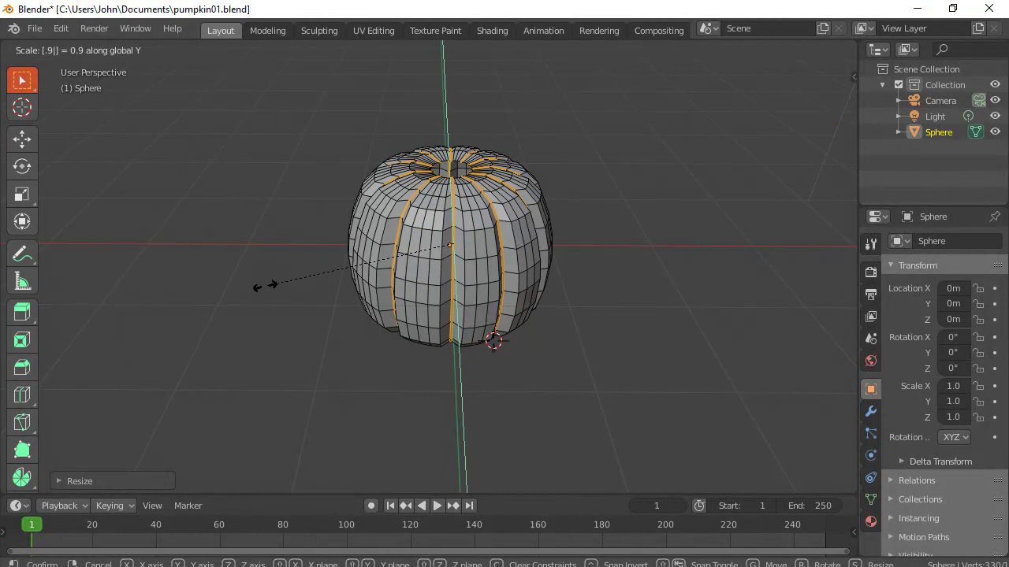
{"action": "key", "text": "Return"}
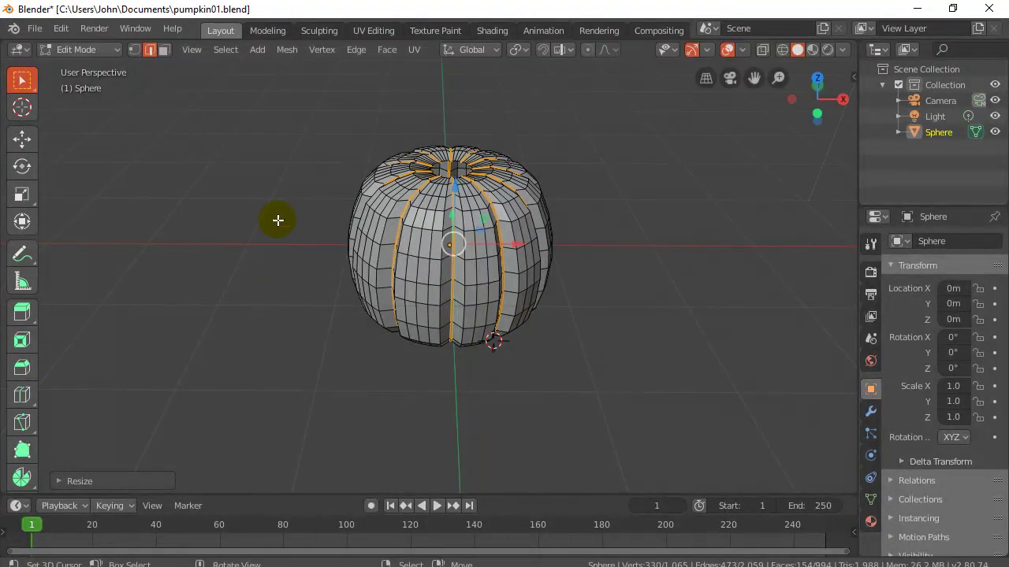
{"action": "mouse_move", "coordinate": [277, 219]}
{"action": "middle_mouse_down"}
{"action": "mouse_move", "coordinate": [273, 244]}
{"action": "mouse_move", "coordinate": [281, 198]}
{"action": "mouse_move", "coordinate": [308, 220]}
{"action": "mouse_move", "coordinate": [282, 213]}
{"action": "mouse_move", "coordinate": [284, 237]}
{"action": "middle_mouse_up"}
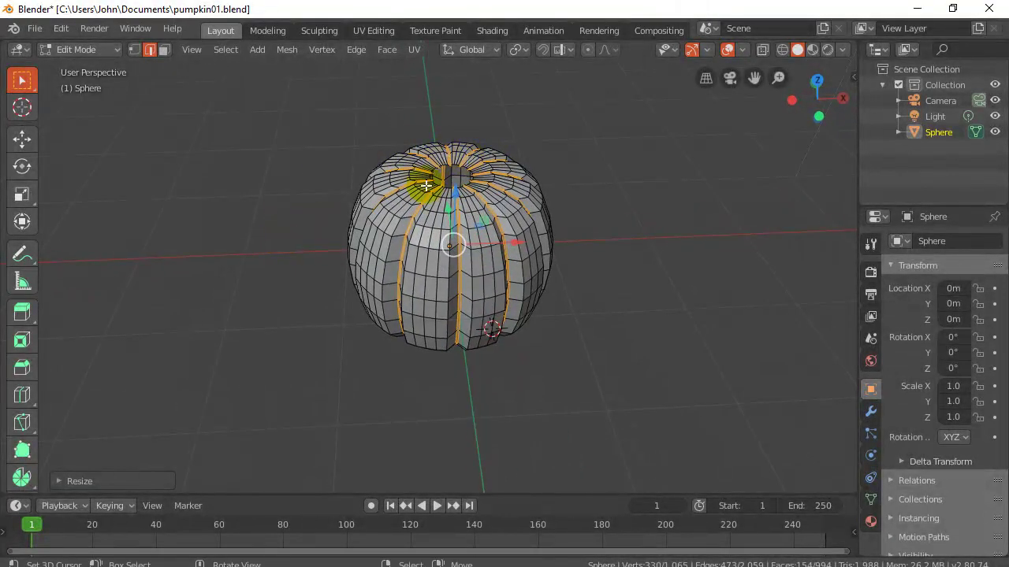
{"action": "mouse_move", "coordinate": [327, 263]}
{"action": "middle_mouse_down"}
{"action": "mouse_move", "coordinate": [304, 257]}
{"action": "mouse_move", "coordinate": [297, 223]}
{"action": "mouse_move", "coordinate": [400, 232]}
{"action": "mouse_move", "coordinate": [286, 245]}
{"action": "mouse_move", "coordinate": [316, 280]}
{"action": "mouse_move", "coordinate": [312, 291]}
{"action": "mouse_move", "coordinate": [313, 273]}
{"action": "mouse_move", "coordinate": [322, 273]}
{"action": "middle_mouse_up"}
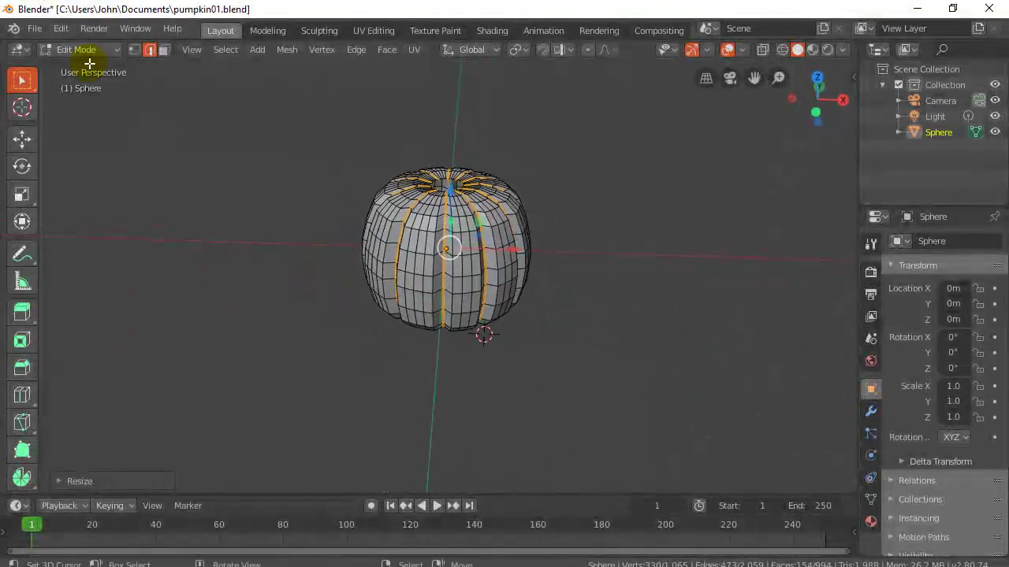
Use Save As to change pumpkin01.blend to pumpkin02.blend and save it in Documents.
{"action": "left_click", "coordinate": [35, 29]}
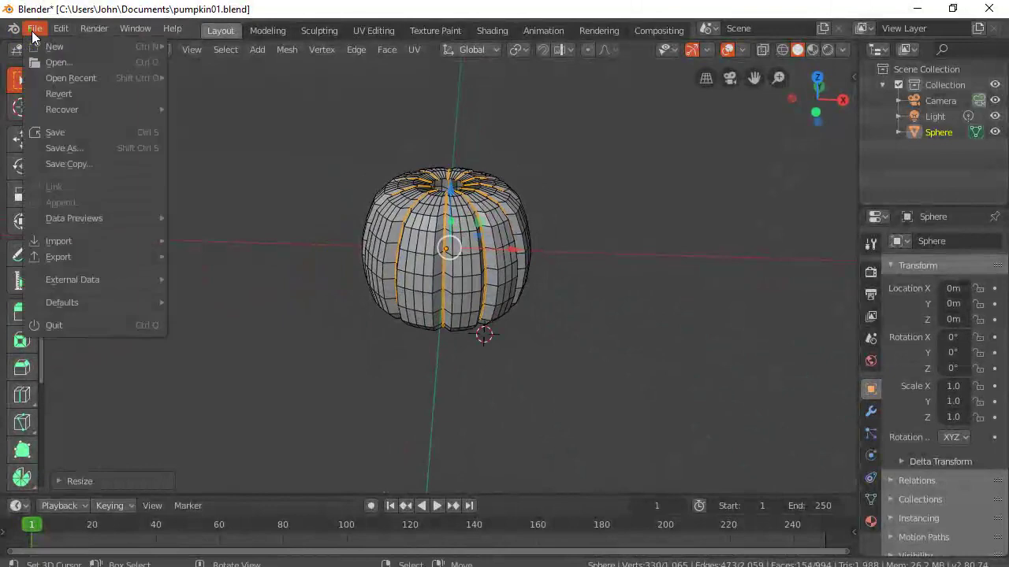
{"action": "left_click", "coordinate": [63, 148]}
{"action": "left_click", "coordinate": [243, 89]}
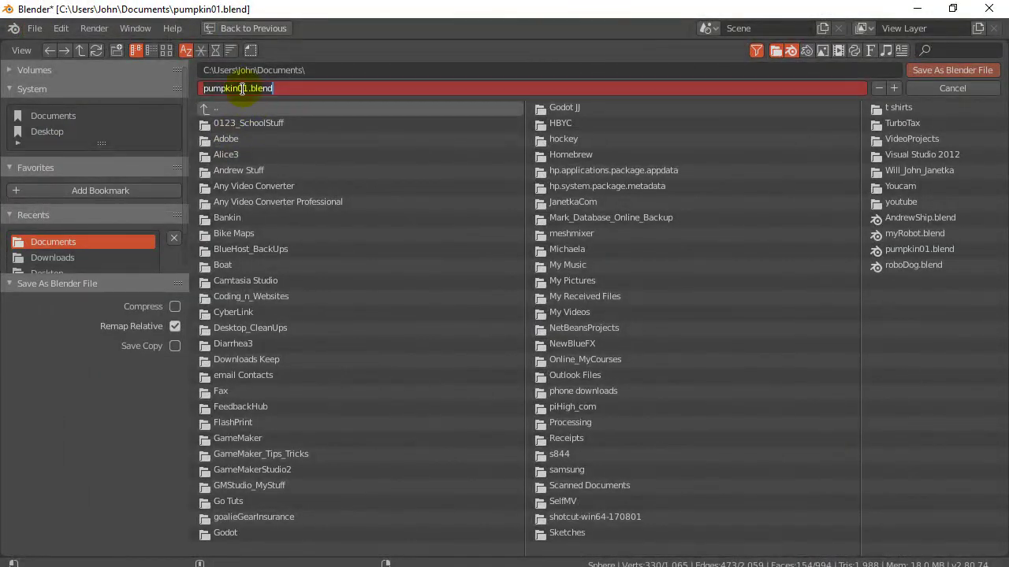
{"action": "left_click", "coordinate": [245, 90]}
{"action": "key", "text": "BackSpace"}
{"action": "type", "text": "2"}
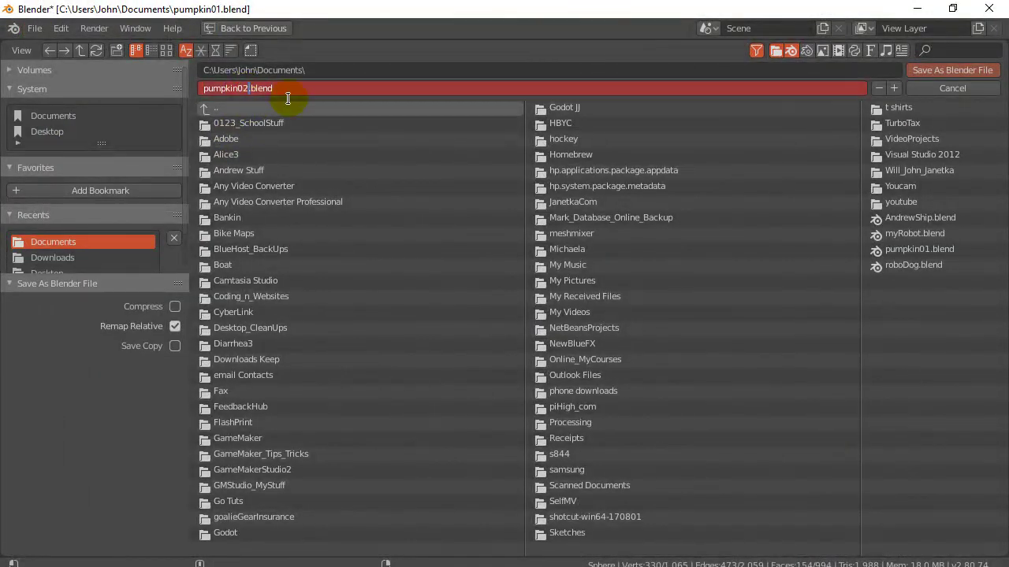
{"action": "left_click", "coordinate": [960, 73]}
{"action": "left_click", "coordinate": [959, 73]}
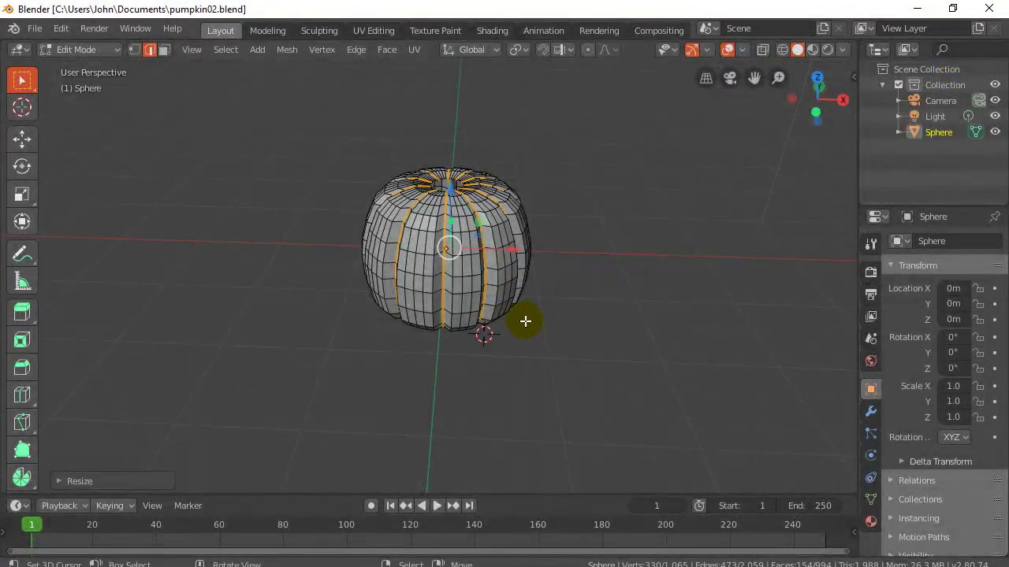
{"action": "scroll", "coordinate": [521, 321], "scroll_direction": "up", "scroll_amount": 2}
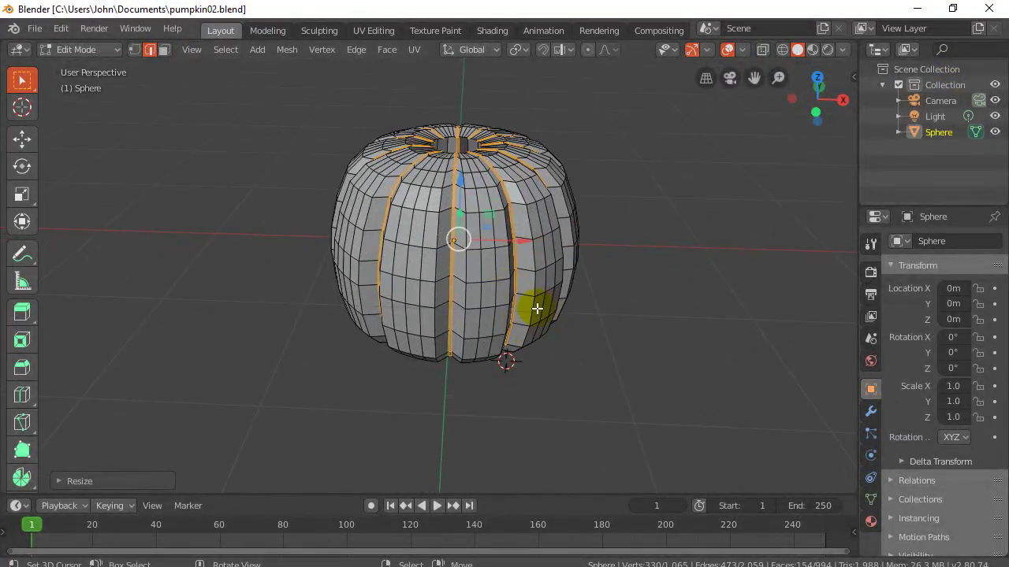
{"action": "left_click", "coordinate": [456, 242]}
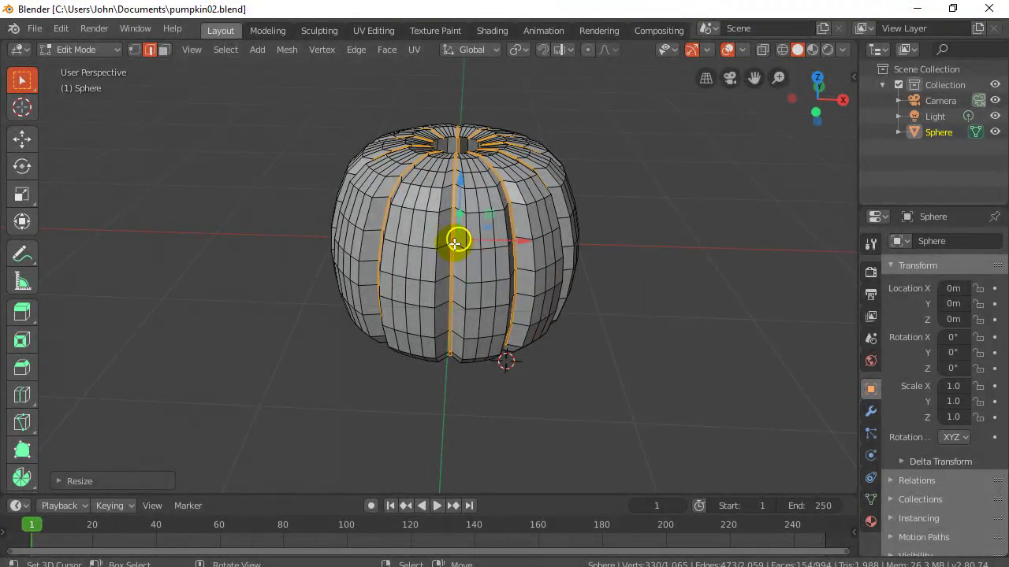
{"action": "scroll", "coordinate": [420, 319], "scroll_direction": "up", "scroll_amount": 1}
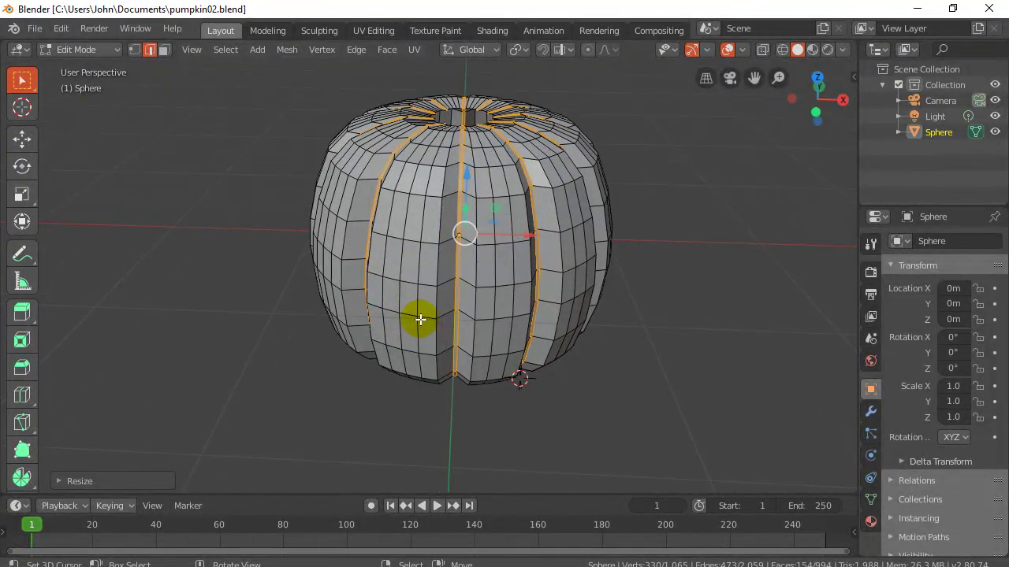
{"action": "scroll", "coordinate": [420, 319], "scroll_direction": "down", "scroll_amount": 1}
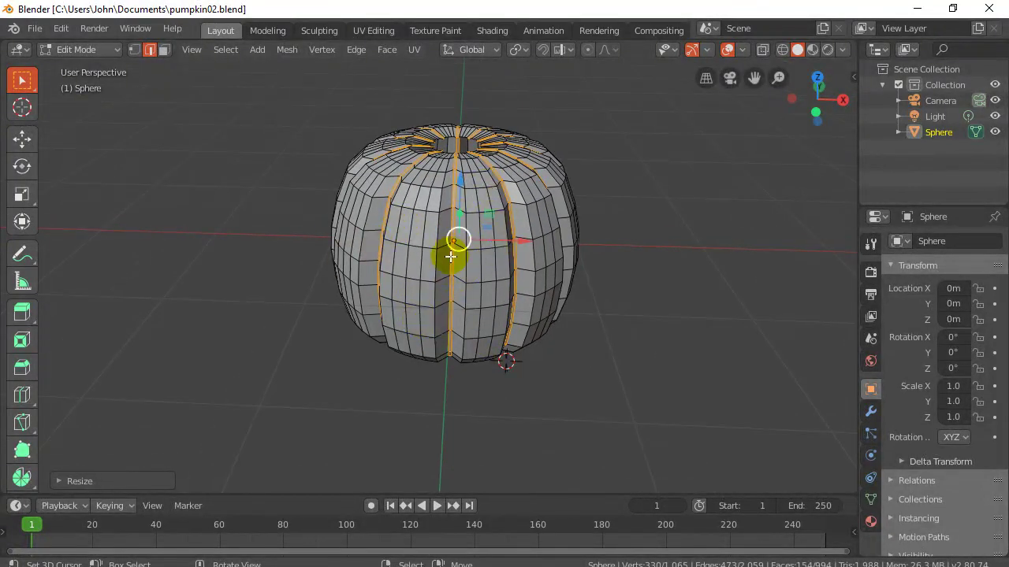
{"action": "scroll", "coordinate": [452, 320], "scroll_direction": "up", "scroll_amount": 1}
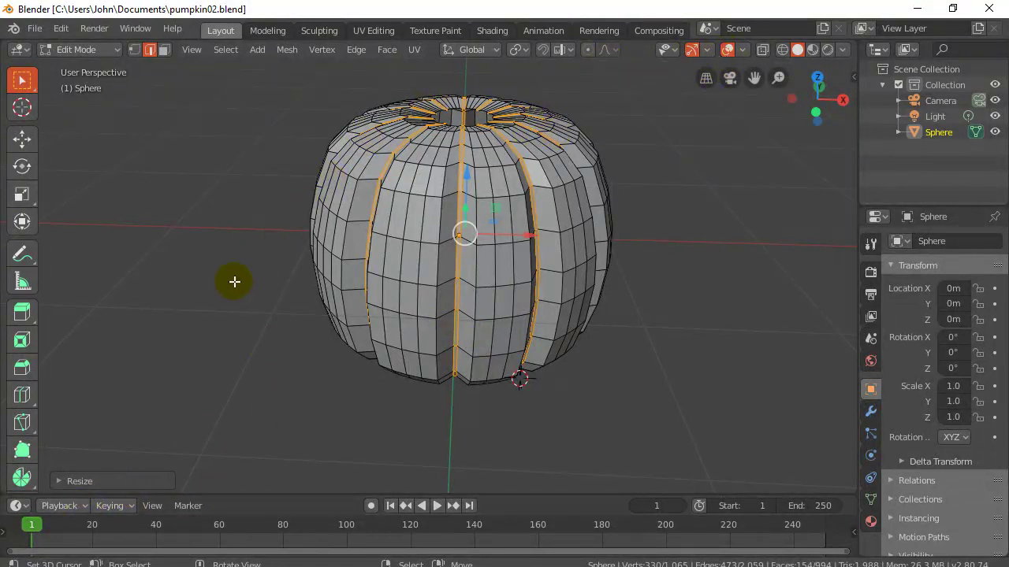
Return to Object Mode and add a Subdivision Surface modifier from the Modifiers tab.
{"action": "key", "text": "Tab"}
{"action": "scroll", "coordinate": [271, 279], "scroll_direction": "up", "scroll_amount": 2}
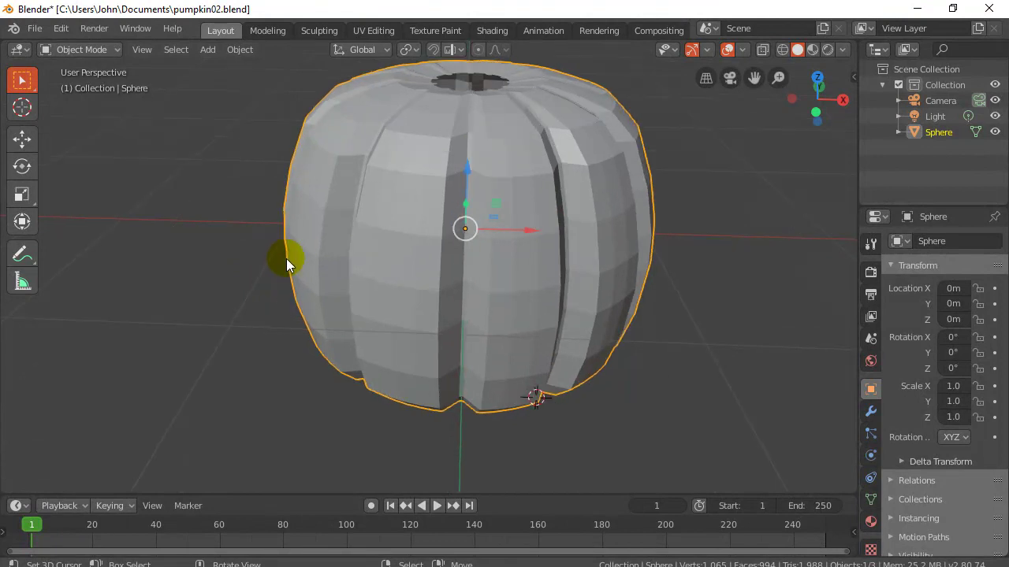
{"action": "middle_click_drag", "start_coordinate": [288, 258], "coordinate": [302, 231]}
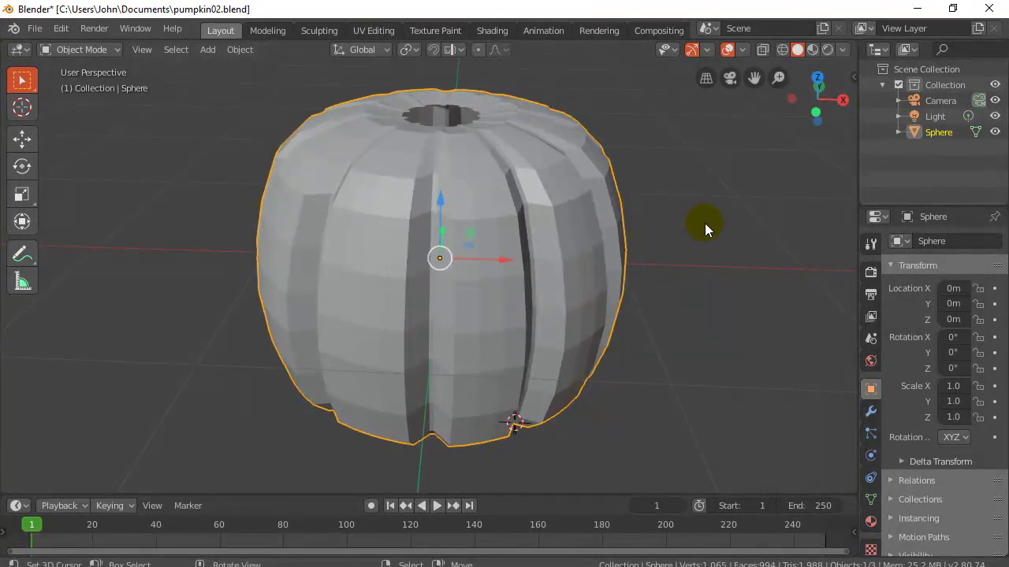
{"action": "left_click_drag", "start_coordinate": [857, 194], "coordinate": [796, 200]}
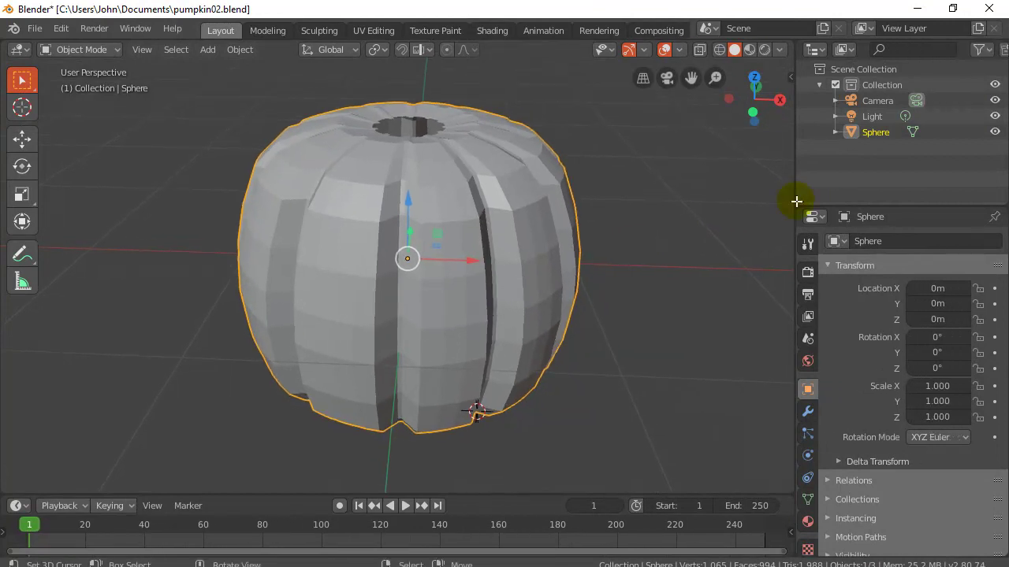
{"action": "left_click", "coordinate": [808, 412]}
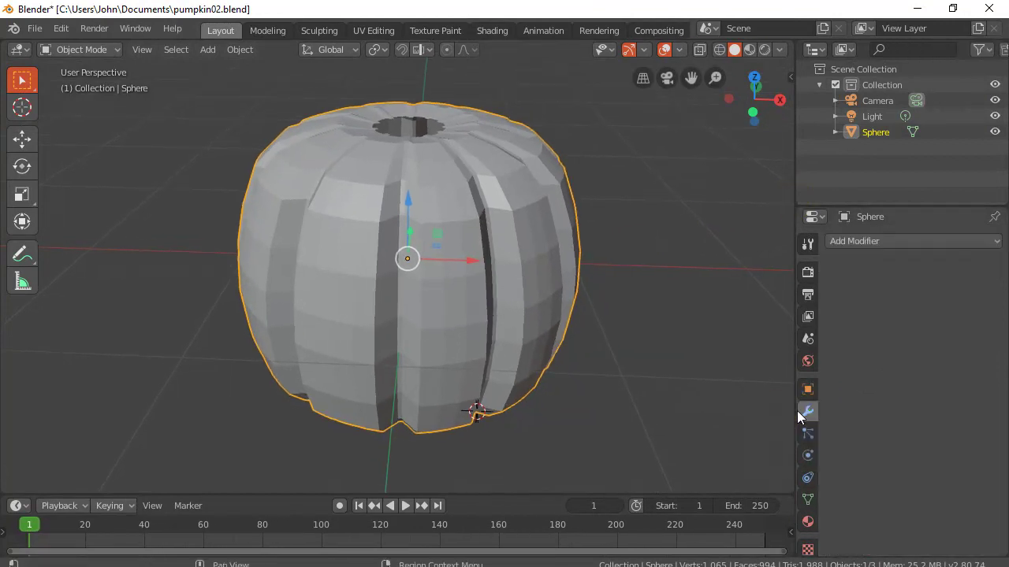
{"action": "left_click", "coordinate": [857, 242]}
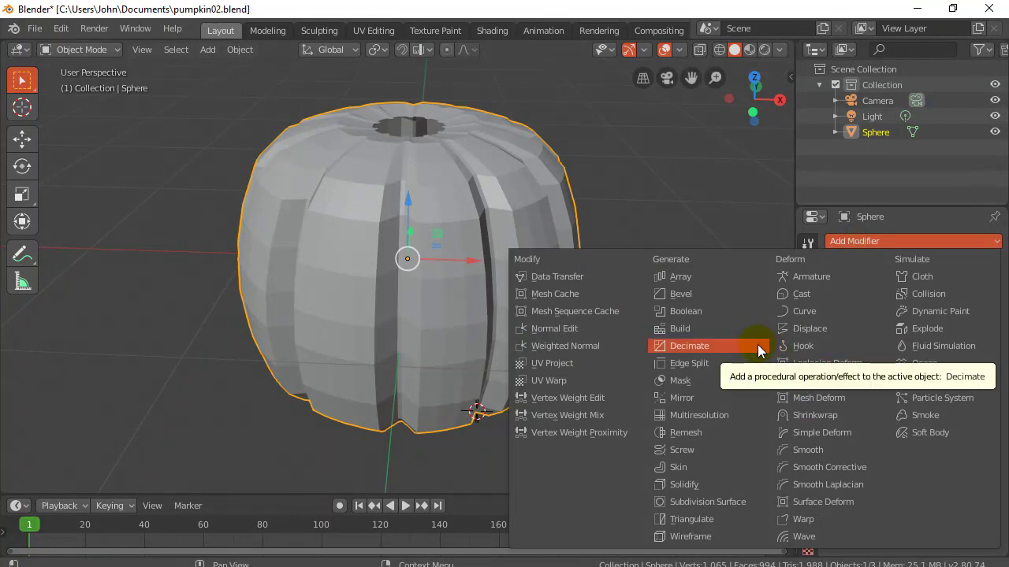
{"action": "left_click", "coordinate": [681, 503]}
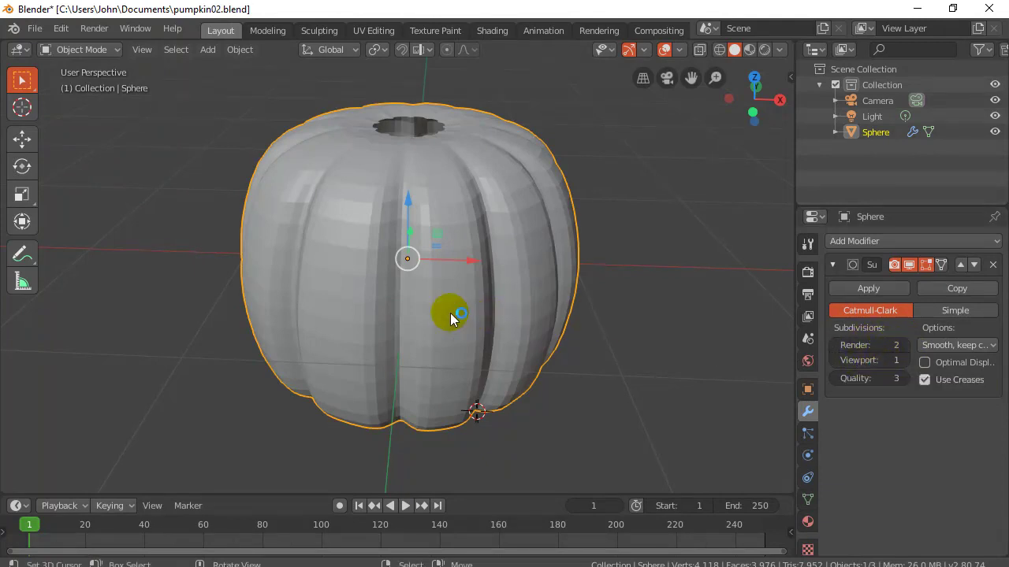
Set viewport subdivisions to 2, trying Simple before returning to Catmull-Clark.
{"action": "left_click", "coordinate": [903, 362]}
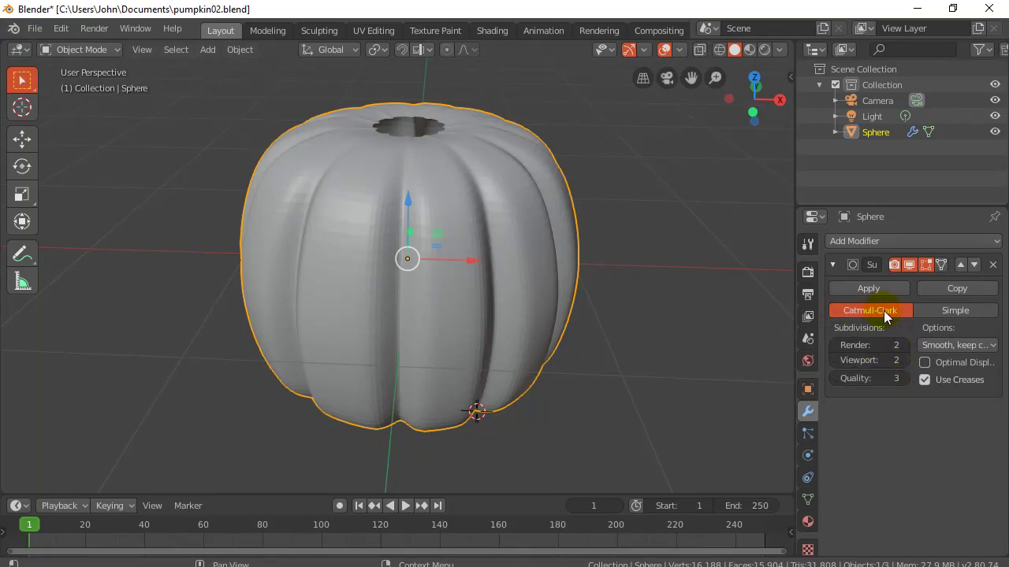
{"action": "left_click", "coordinate": [926, 311]}
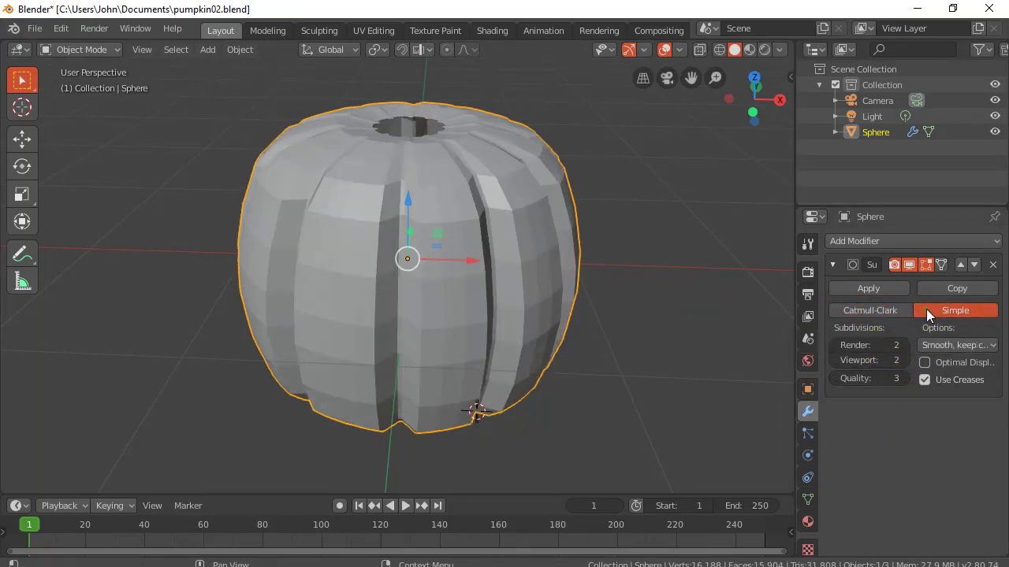
{"action": "left_click", "coordinate": [864, 311]}
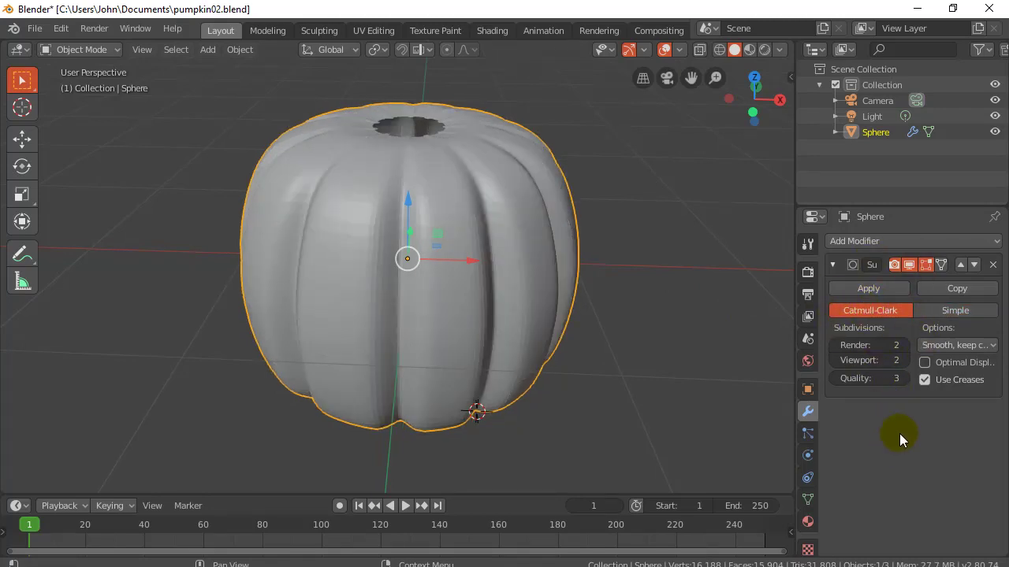
Toggle the modifier's viewport display repeatedly to compare smoothed and unsmoothed pumpkin.
{"action": "left_click", "coordinate": [908, 267]}
{"action": "left_click", "coordinate": [908, 266]}
{"action": "left_click", "coordinate": [908, 266]}
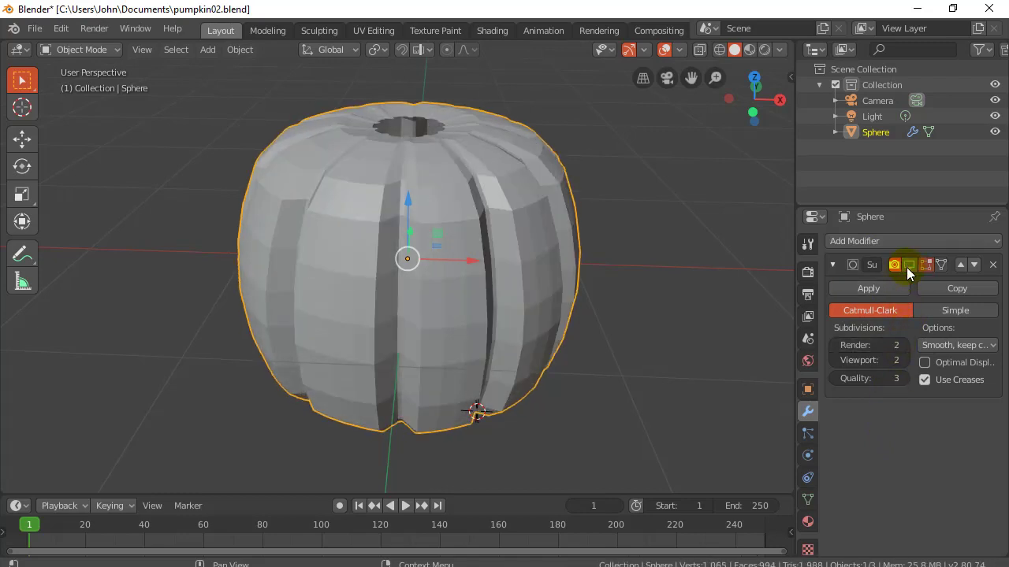
{"action": "left_click", "coordinate": [908, 266]}
{"action": "left_click", "coordinate": [908, 266]}
{"action": "key", "text": "Tab"}
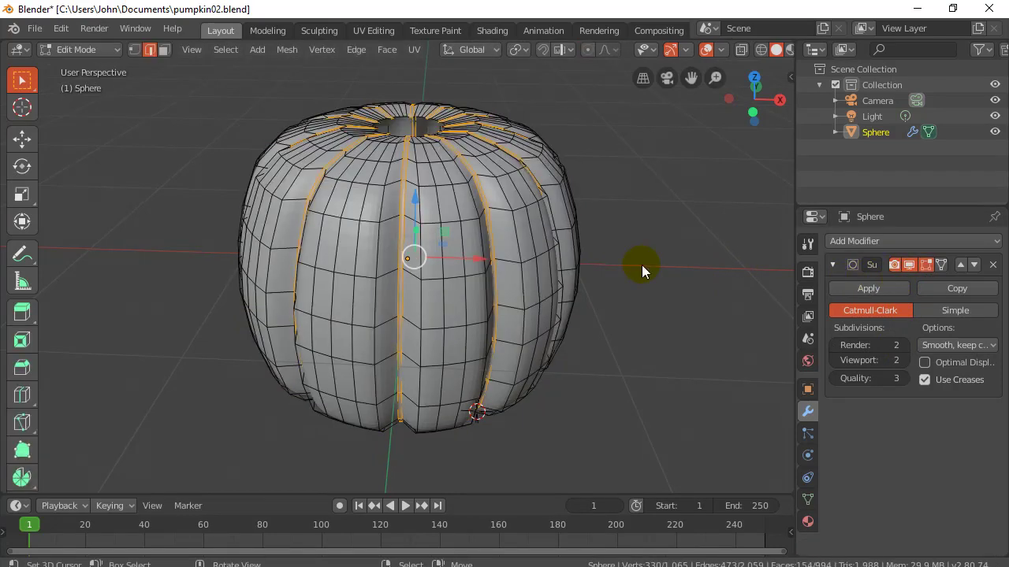
{"action": "key", "text": "Tab"}
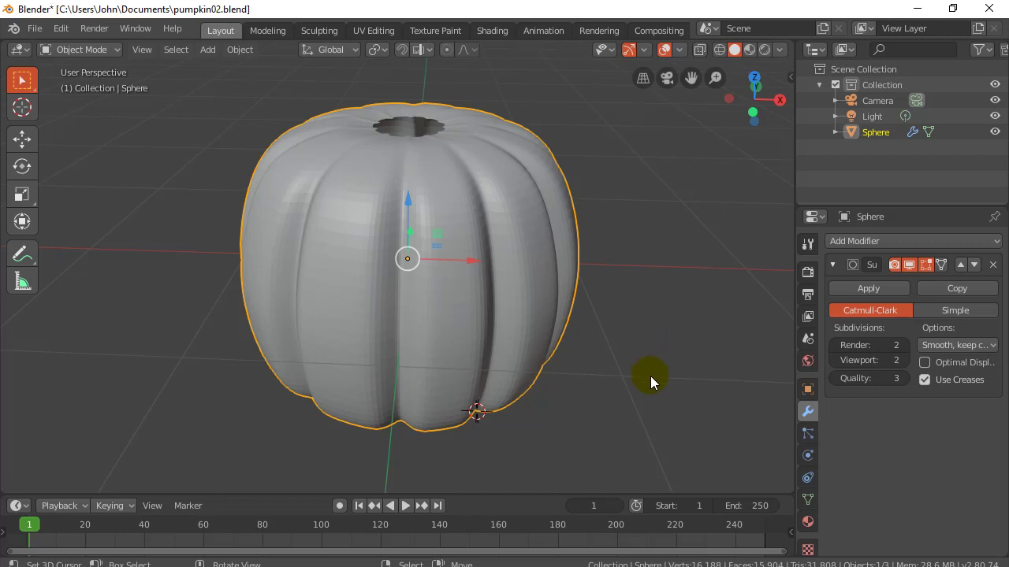
{"action": "middle_click_drag", "start_coordinate": [649, 379], "coordinate": [658, 331]}
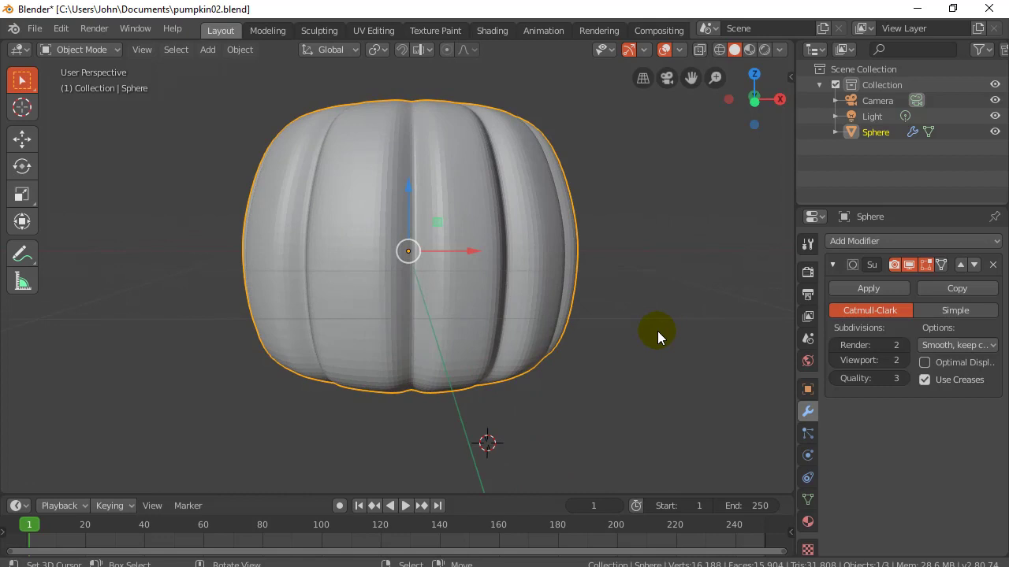
{"action": "scroll", "coordinate": [653, 333], "scroll_direction": "down", "scroll_amount": 3}
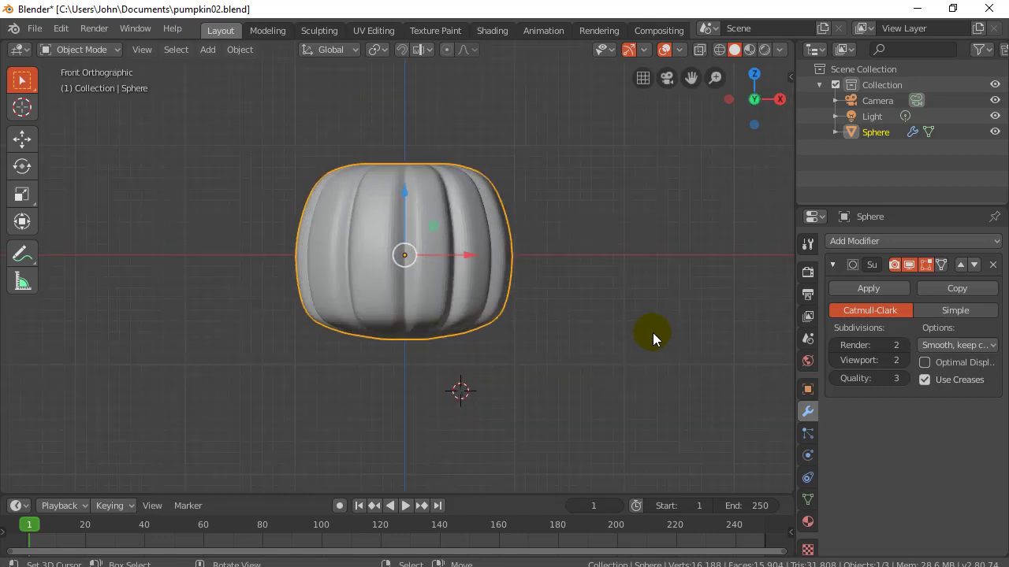
{"action": "scroll", "coordinate": [464, 315], "scroll_direction": "up", "scroll_amount": 2}
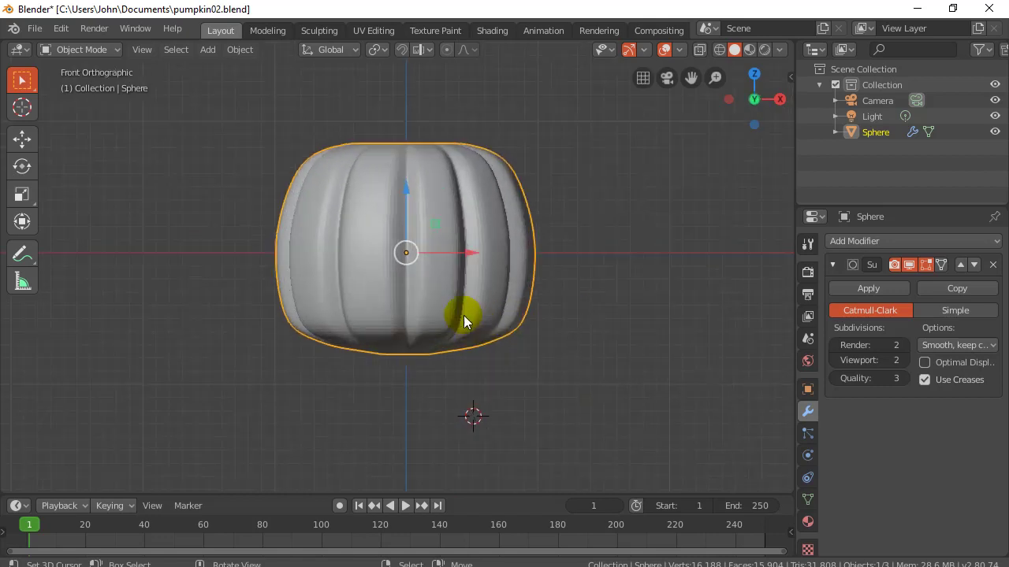
{"action": "key", "text": "KP_5"}
{"action": "middle_click_drag", "start_coordinate": [334, 276], "coordinate": [277, 314]}
{"action": "scroll", "coordinate": [253, 315], "scroll_direction": "down", "scroll_amount": 2}
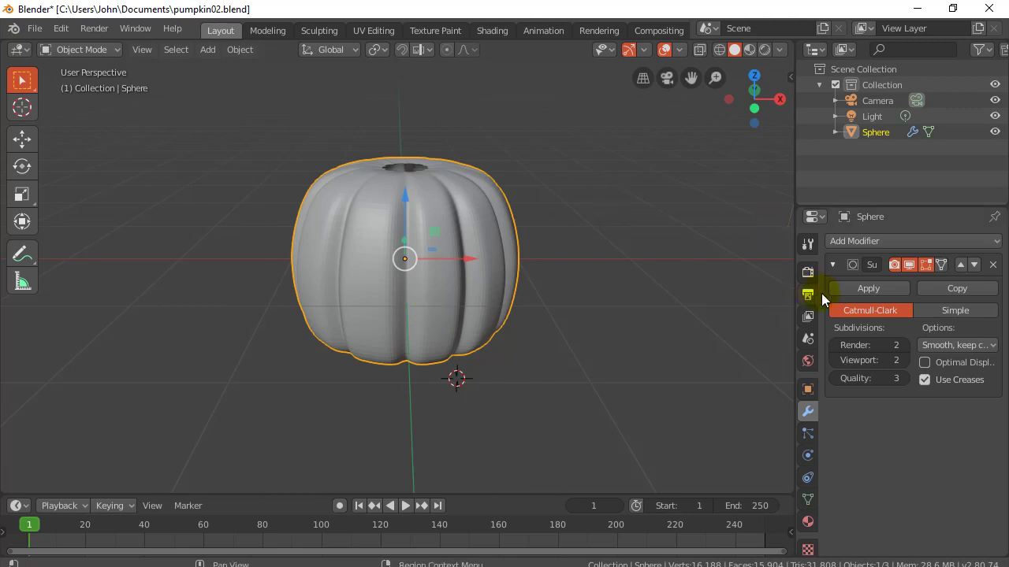
Save the file, then apply the Subdivision Surface modifier to the pumpkin mesh.
{"action": "left_click", "coordinate": [35, 28]}
{"action": "left_click", "coordinate": [67, 134]}
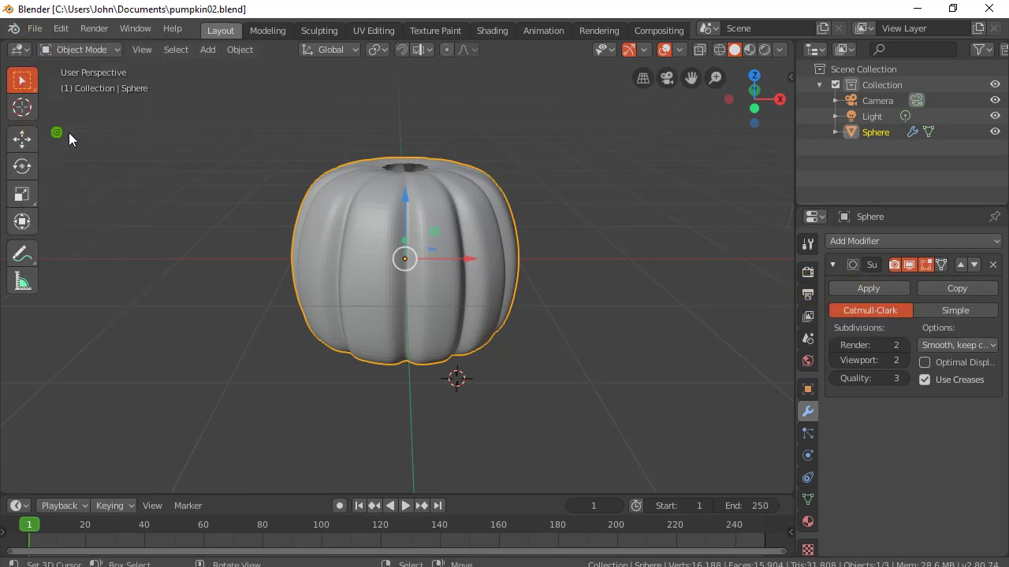
{"action": "left_click", "coordinate": [866, 291]}
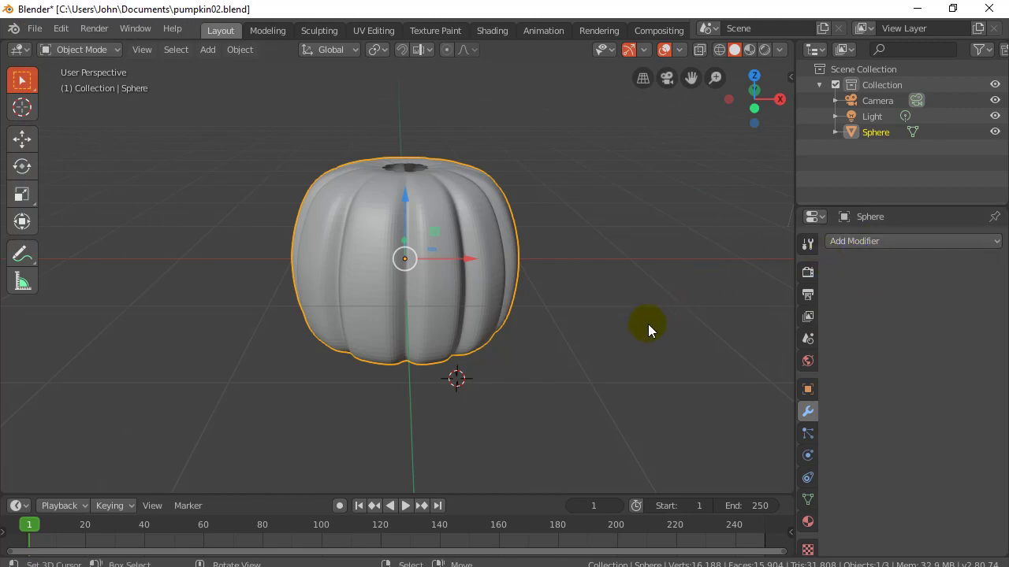
Enter Edit Mode and orbit to inspect the dense, roughly 16,000-vertex mesh.
{"action": "key", "text": "Tab"}
{"action": "scroll", "coordinate": [544, 356], "scroll_direction": "up", "scroll_amount": 3}
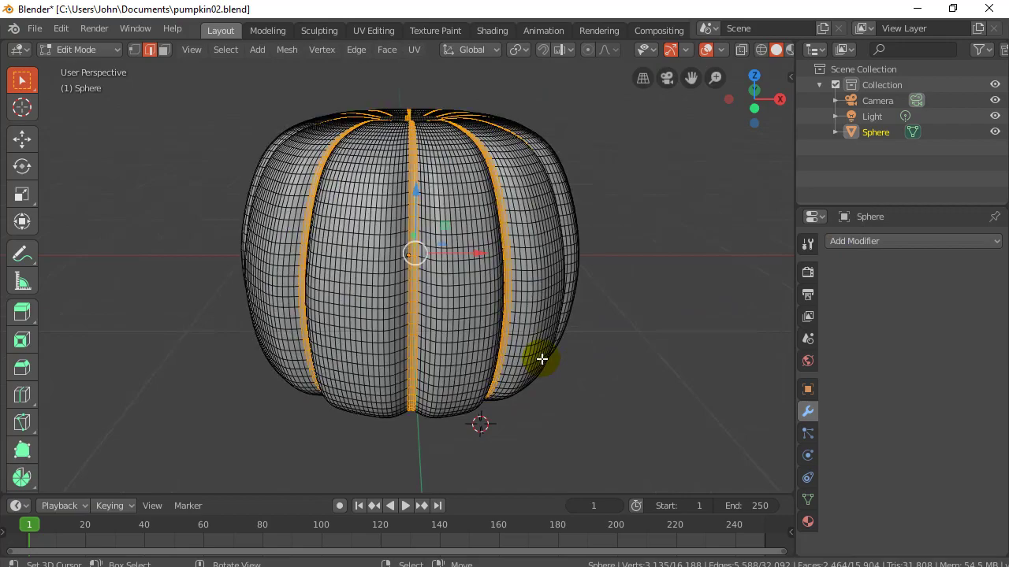
{"action": "scroll", "coordinate": [542, 359], "scroll_direction": "down", "scroll_amount": 2}
{"action": "middle_click_drag", "start_coordinate": [540, 356], "coordinate": [579, 348]}
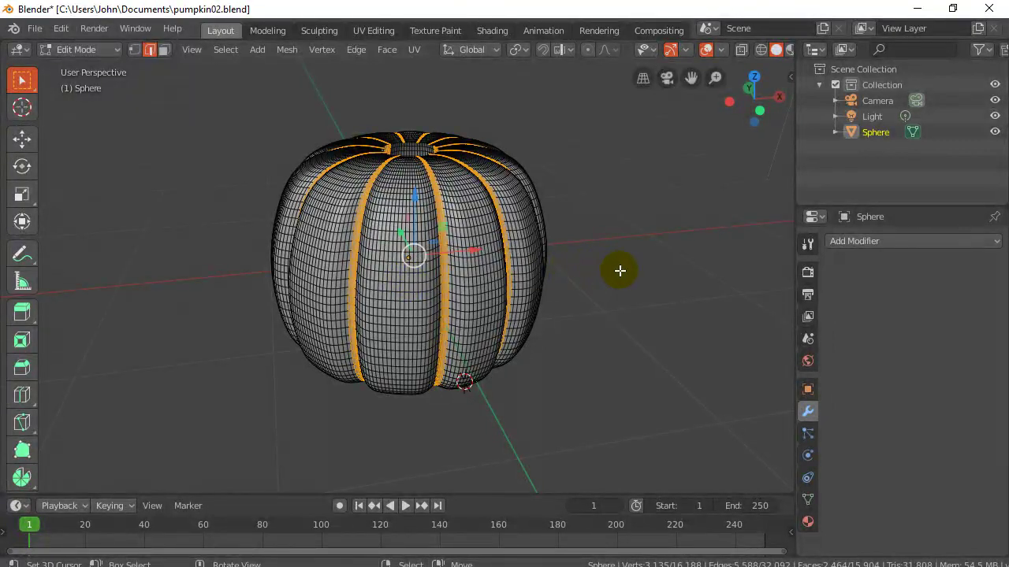
{"action": "key", "text": "ctrl"}
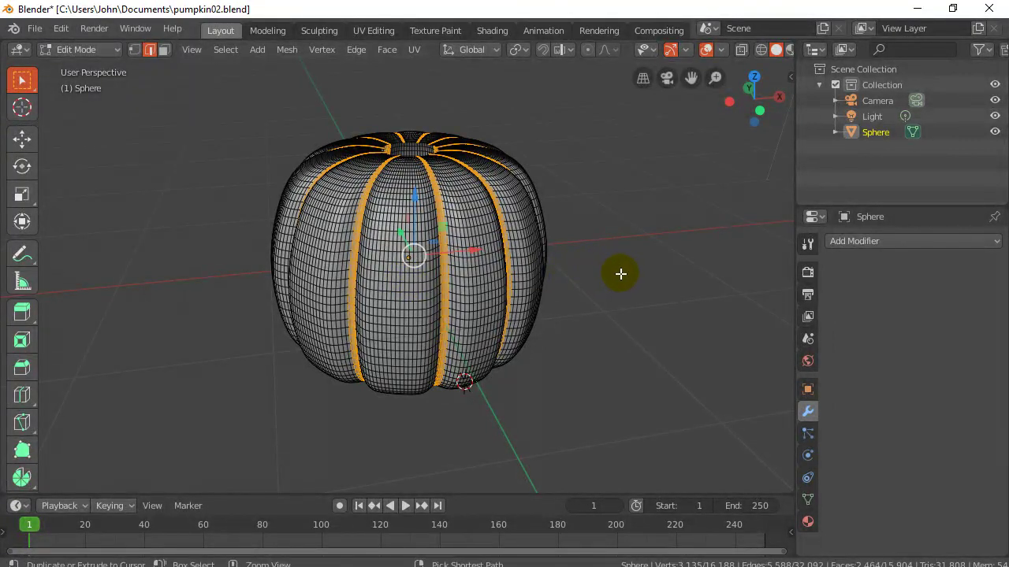